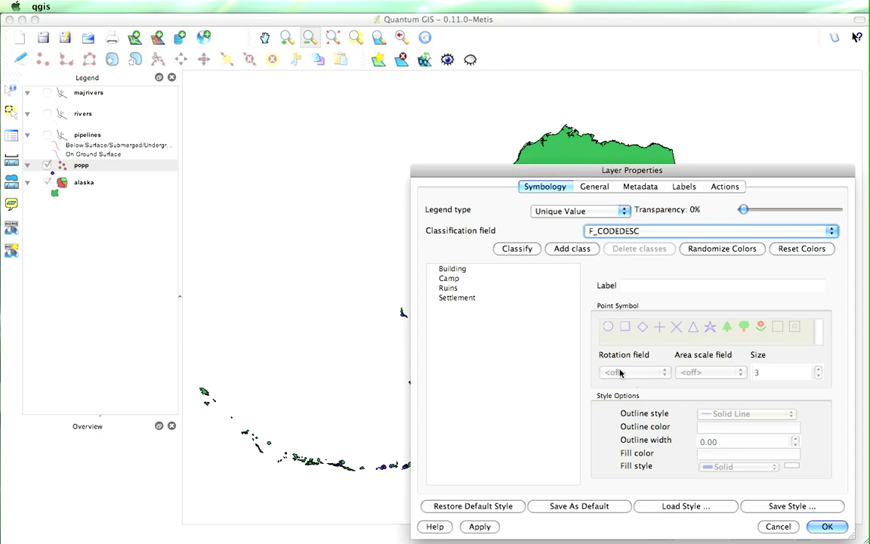
- Set the point symbol size to 5 for the Building, Camp, Ruins and Settlement classes together
left_click(481, 284)
left_click_drag(465, 299, 462, 269)
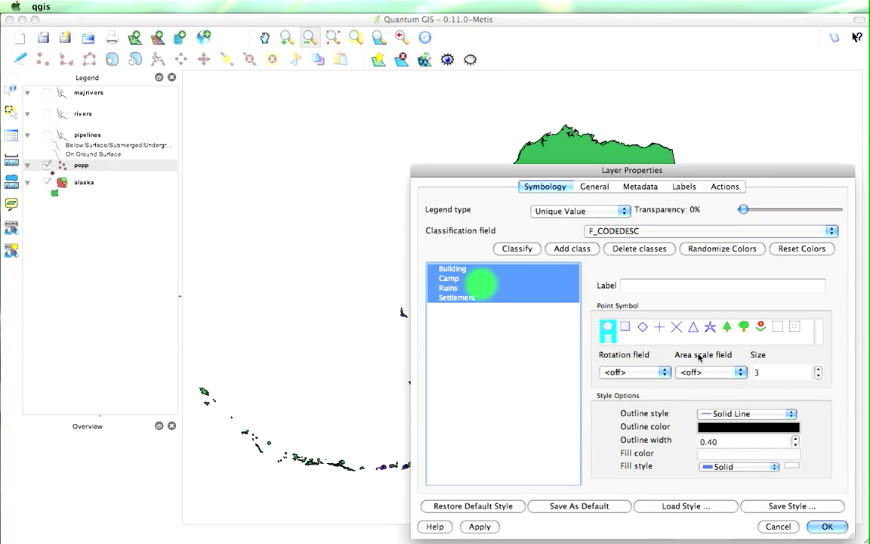
left_click(818, 370)
left_click(818, 369)
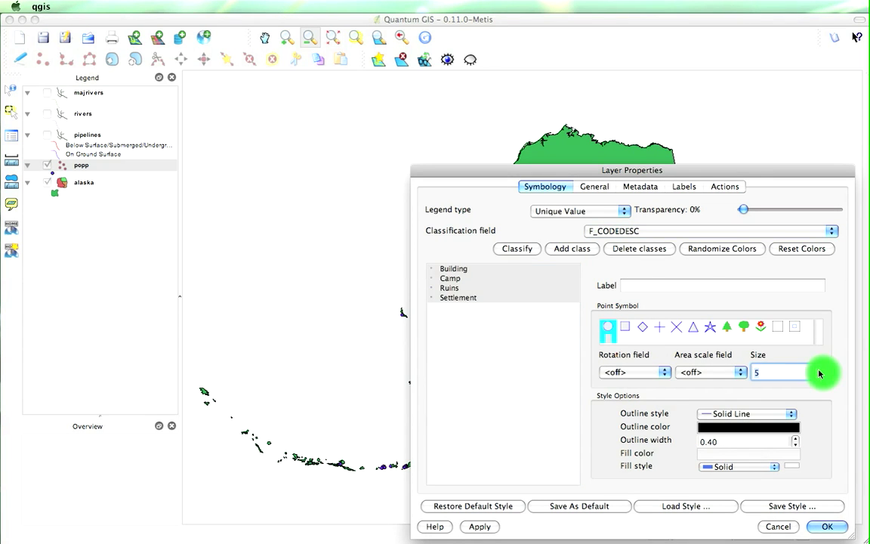
left_click(501, 327)
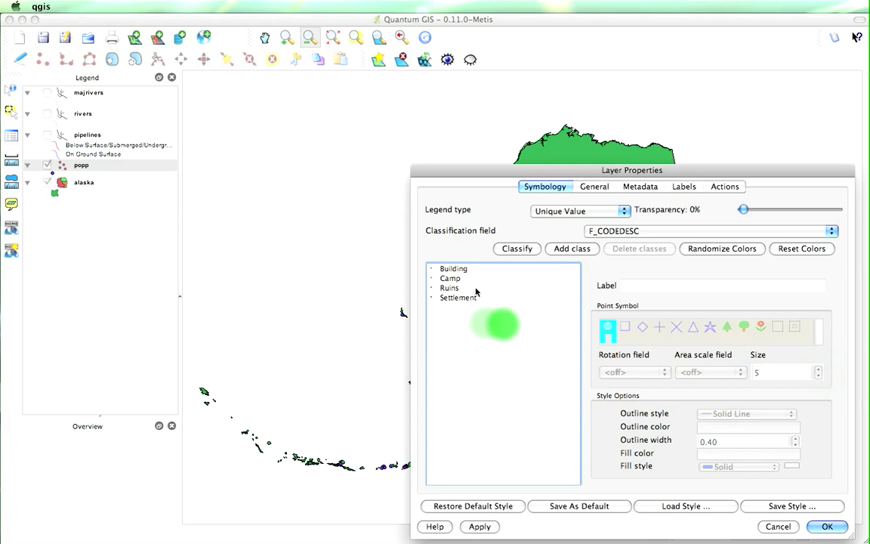
- Select the Building class, and move and enlarge the Layer Properties dialog to expose more point symbols
left_click(456, 270)
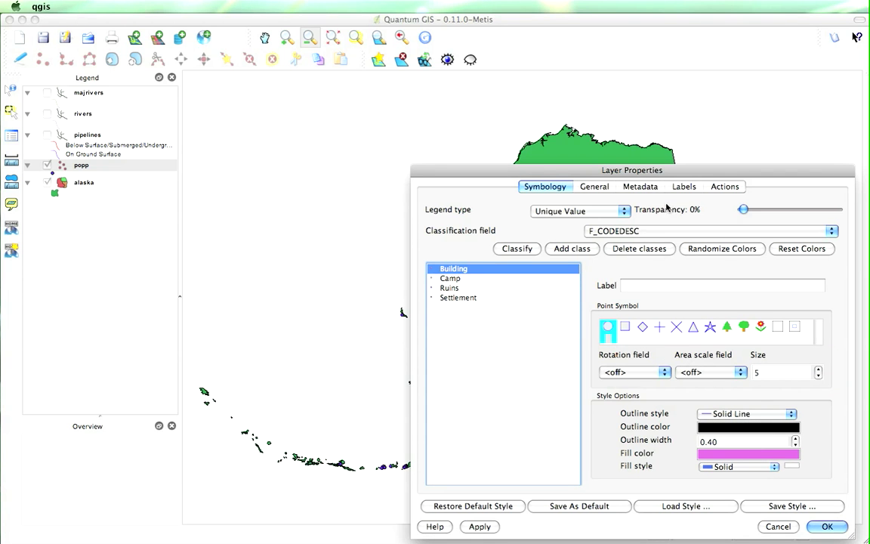
left_click_drag(689, 168, 521, 77)
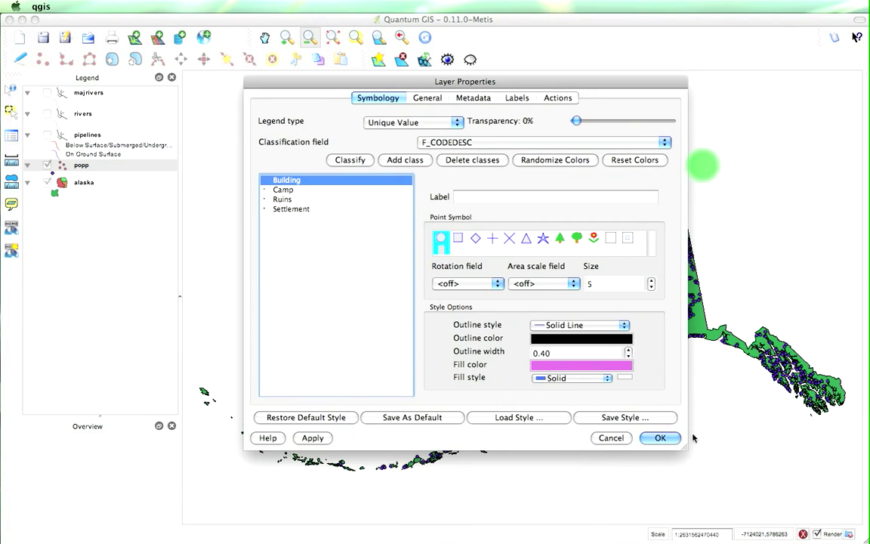
left_click_drag(686, 449, 820, 521)
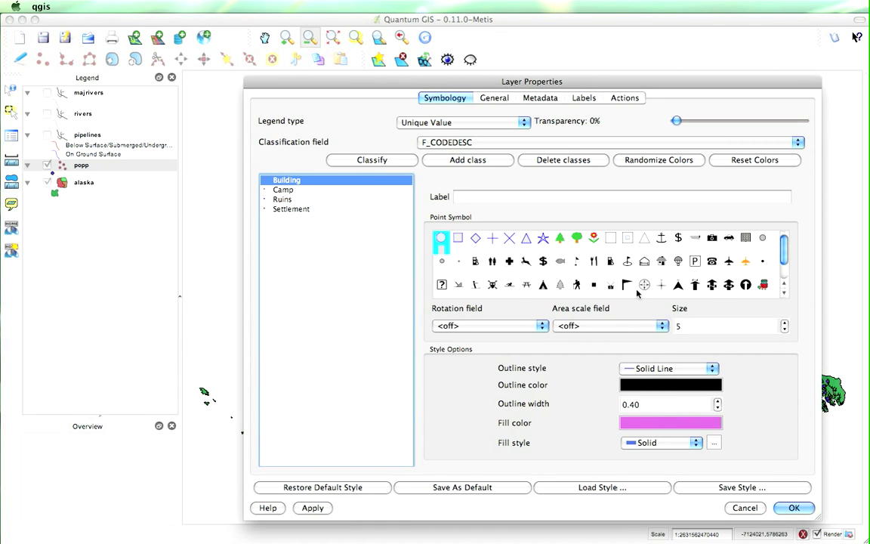
- Try other point symbols, such as the anchor and the rectangle outlines, for the Building class
left_click(660, 240)
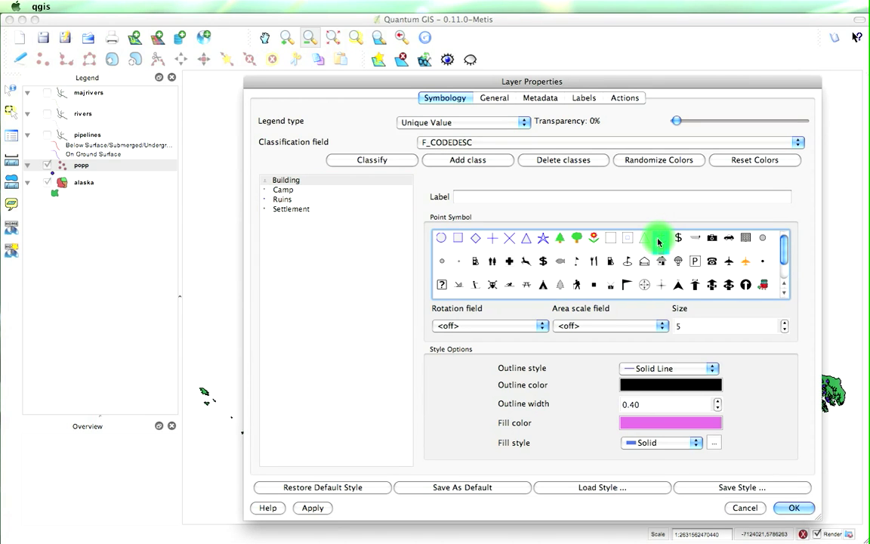
left_click(624, 240)
left_click(616, 242)
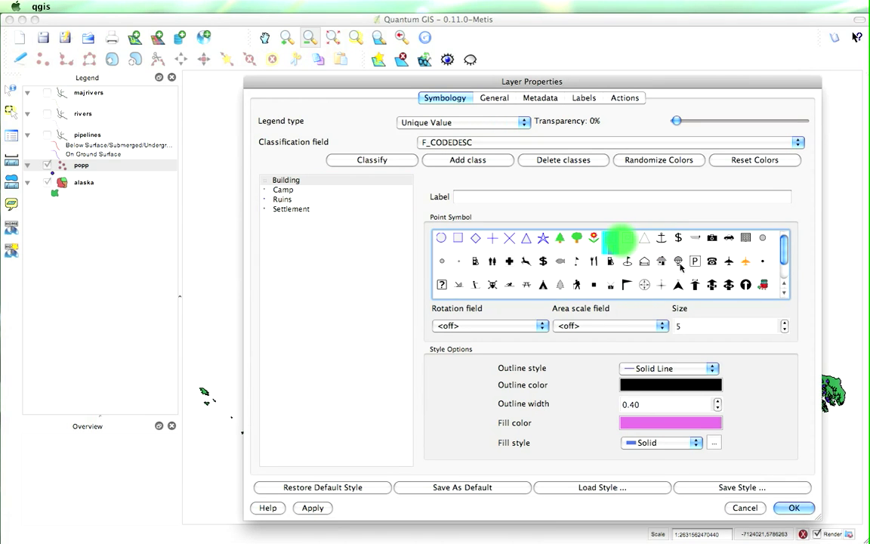
- Assign the circle point symbol to the Building class and keep its pink fill color
left_click(441, 240)
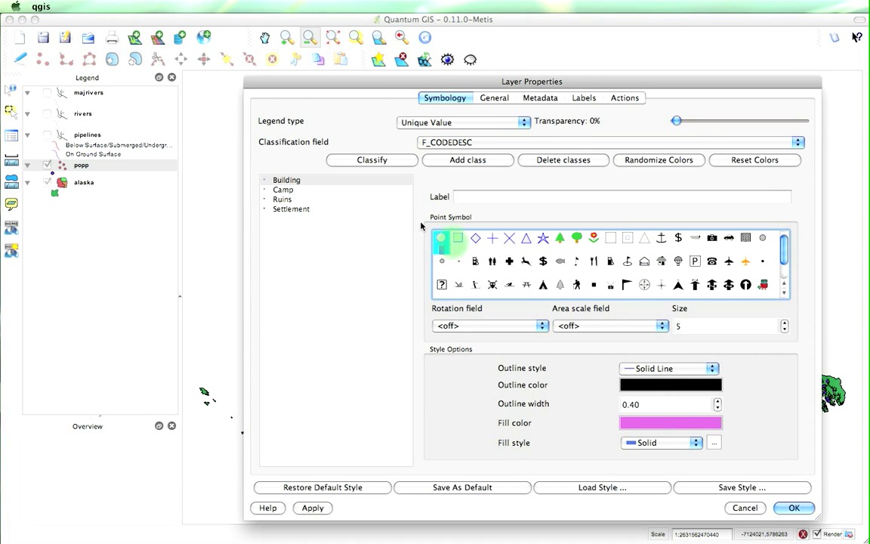
left_click(323, 181)
left_click(442, 240)
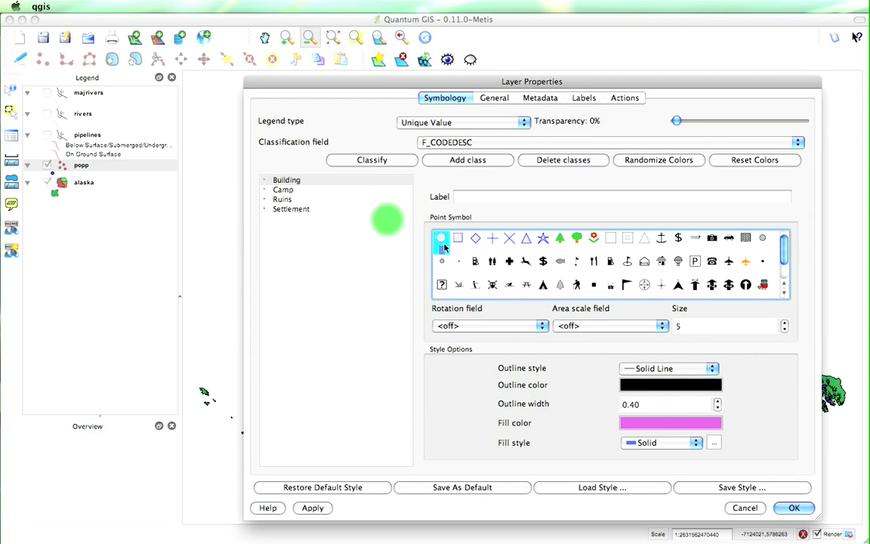
left_click(671, 423)
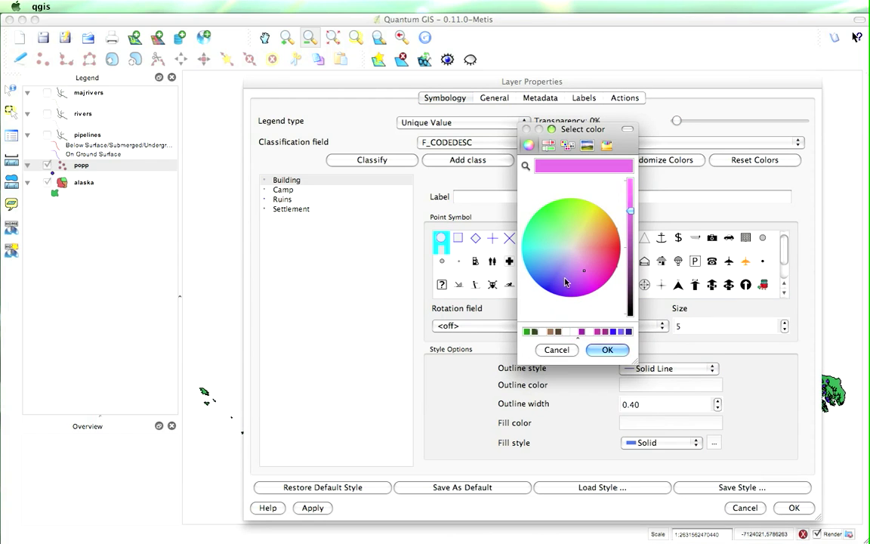
left_click(597, 350)
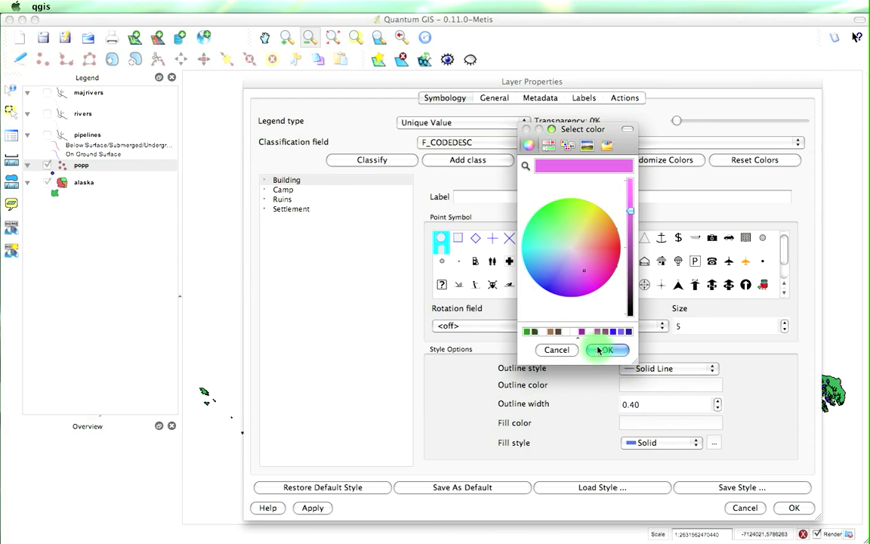
- Give the Camp class the square point symbol and a turquoise-green fill color
left_click(321, 189)
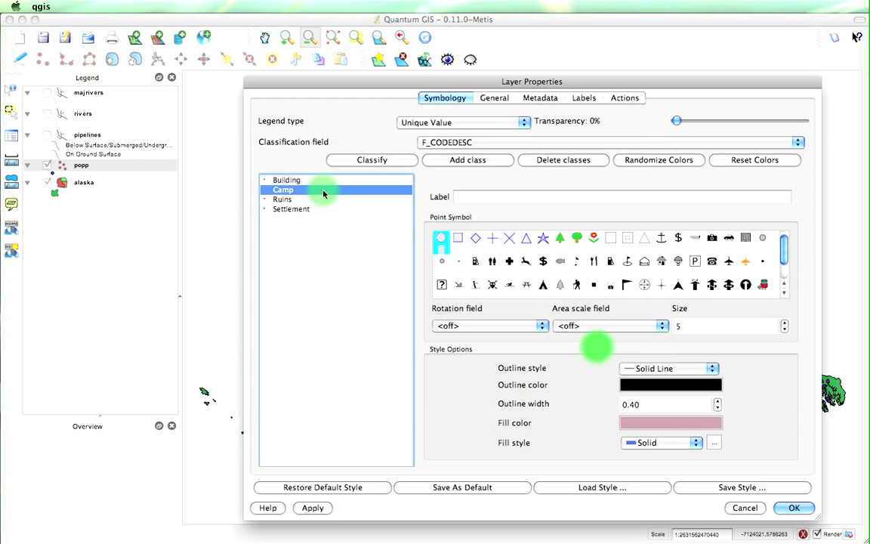
left_click(457, 237)
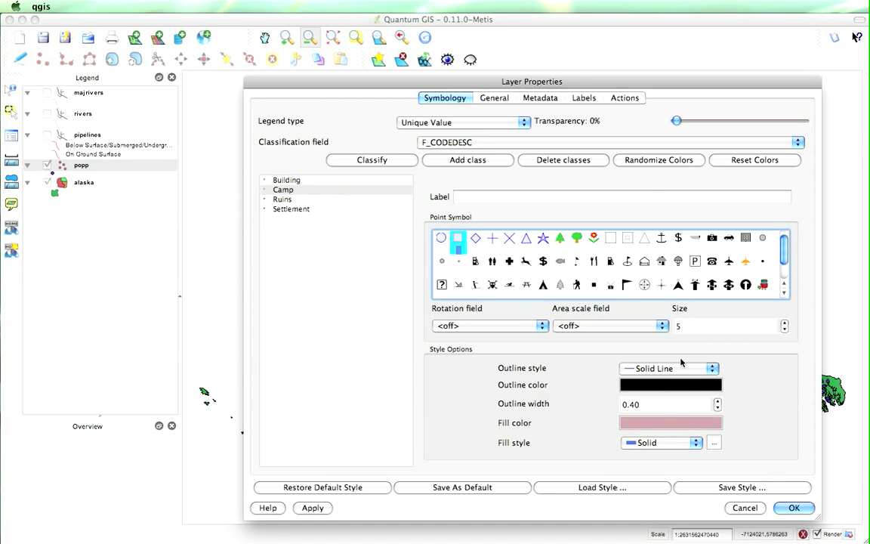
left_click(672, 420)
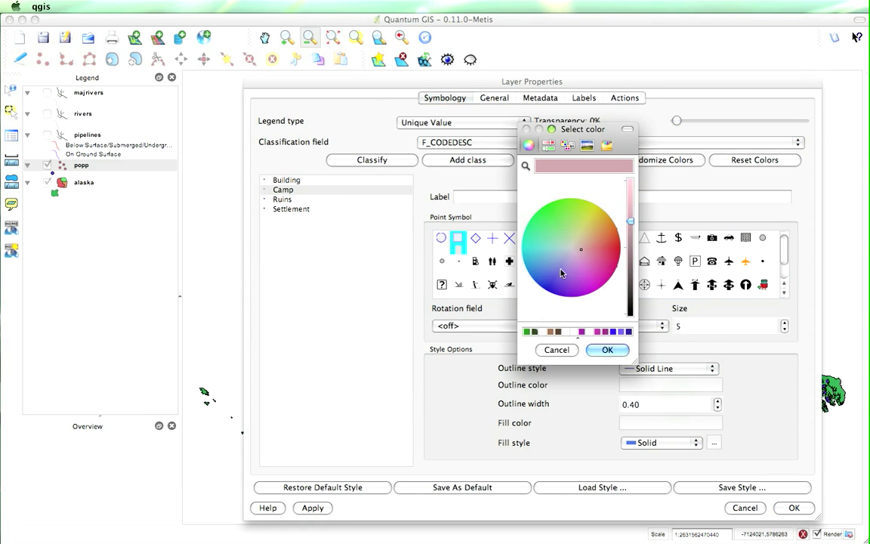
left_click(543, 254)
left_click(532, 238)
left_click(618, 351)
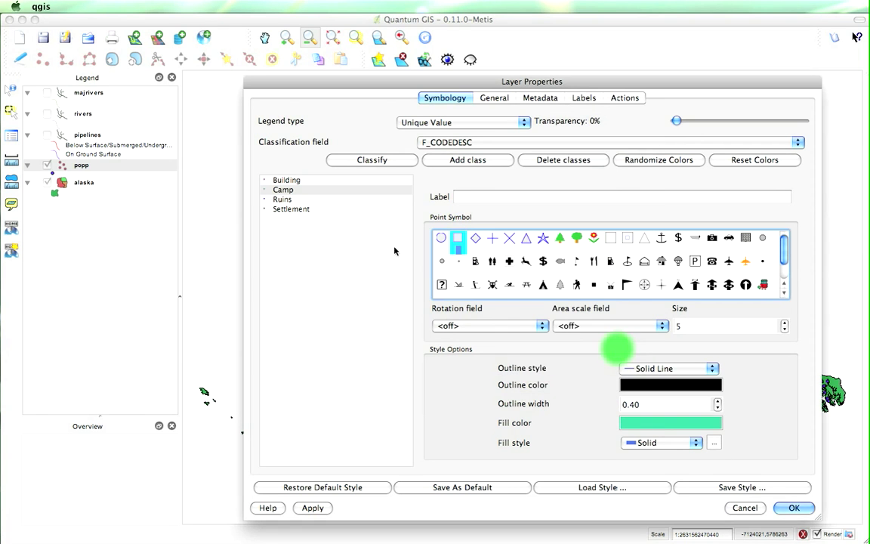
- Give the Ruins class the diamond point symbol
left_click(291, 200)
left_click(414, 204)
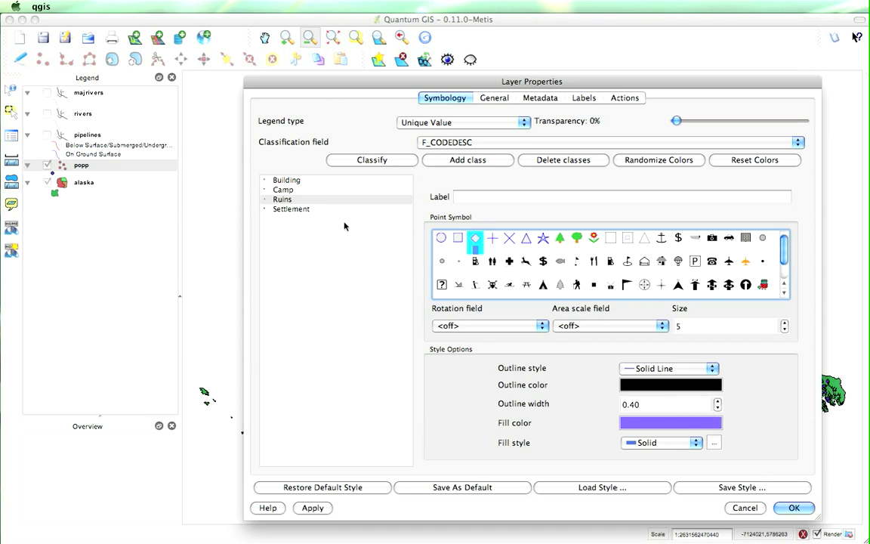
- Give the Settlement class the triangle point symbol with a gold fill, and apply the symbology to the popp layer
left_click(284, 209)
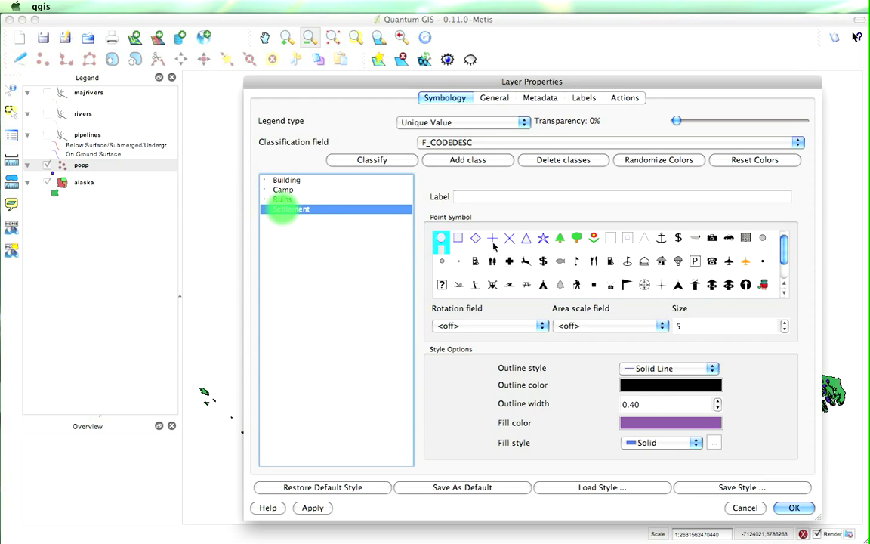
left_click(524, 239)
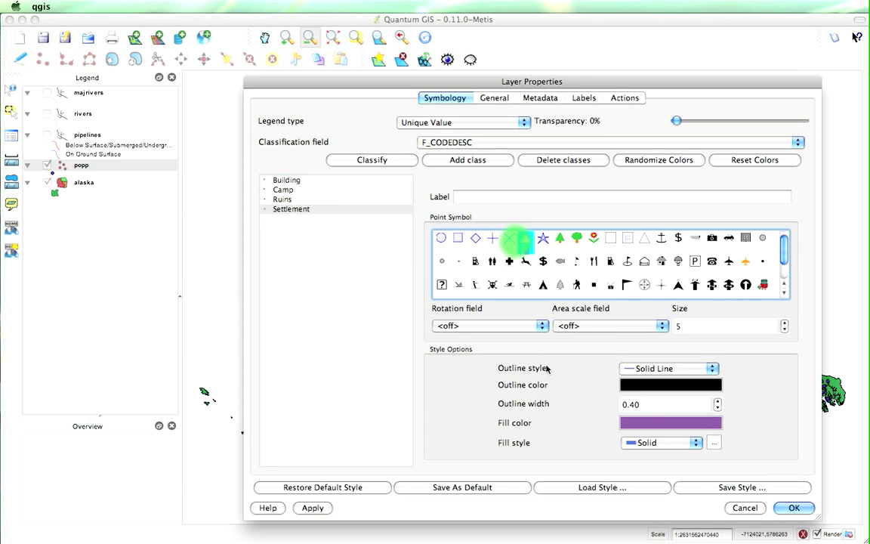
left_click(643, 425)
left_click(600, 254)
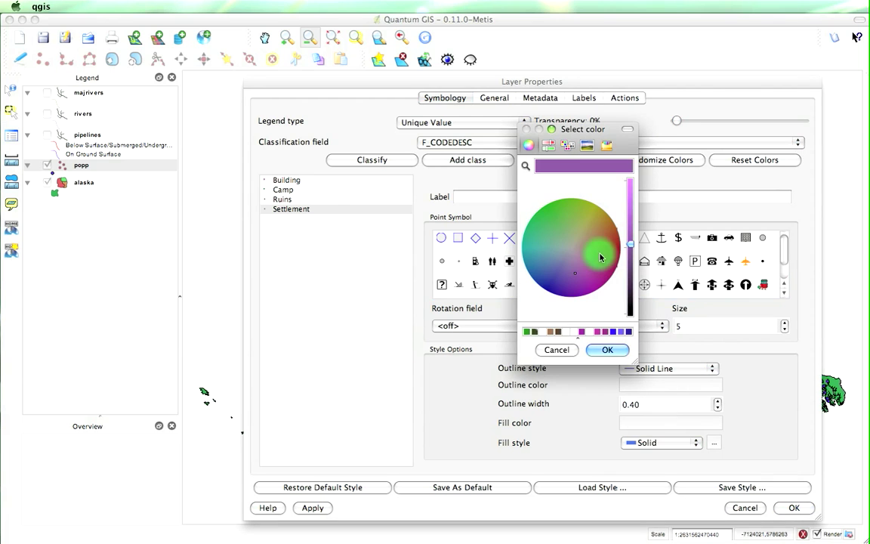
left_click(597, 226)
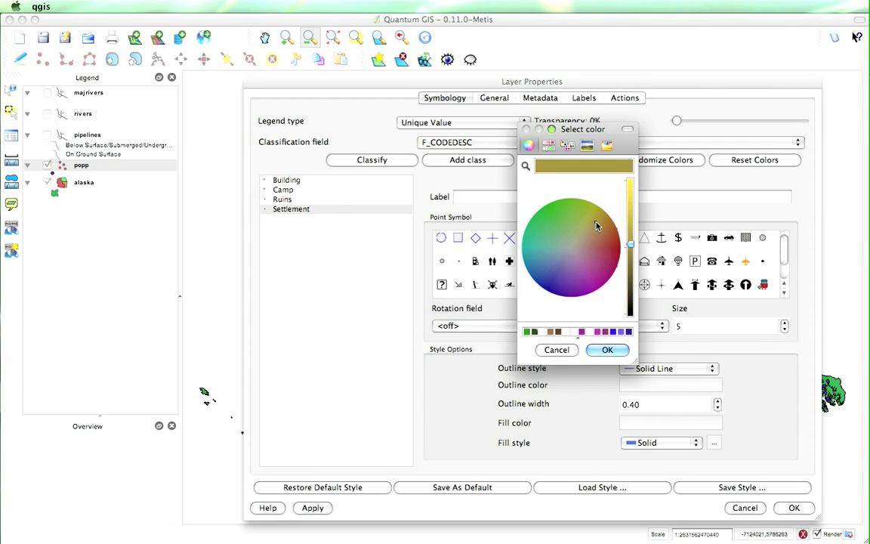
left_click_drag(632, 243, 630, 224)
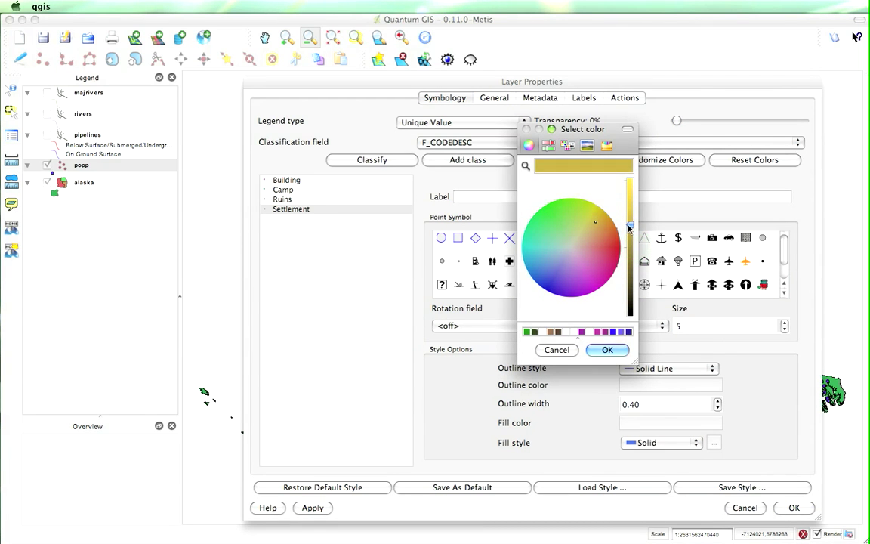
left_click(620, 352)
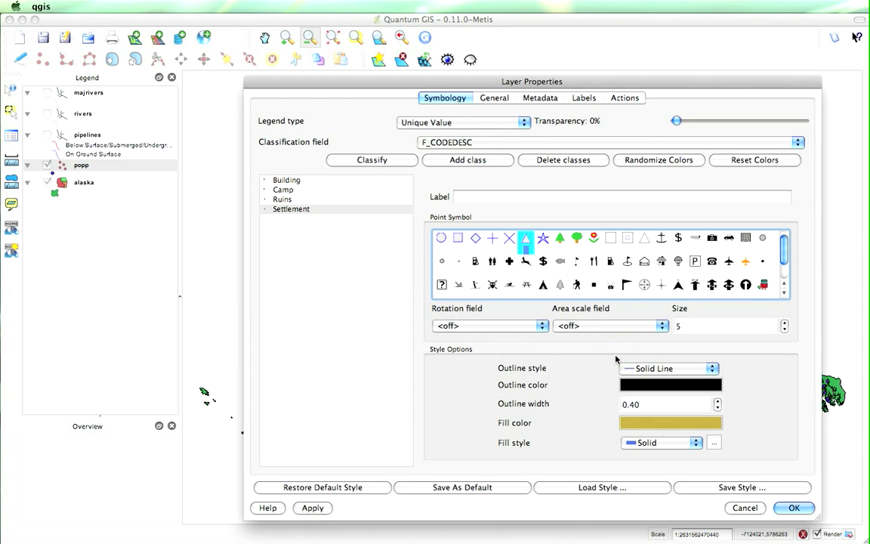
left_click(313, 508)
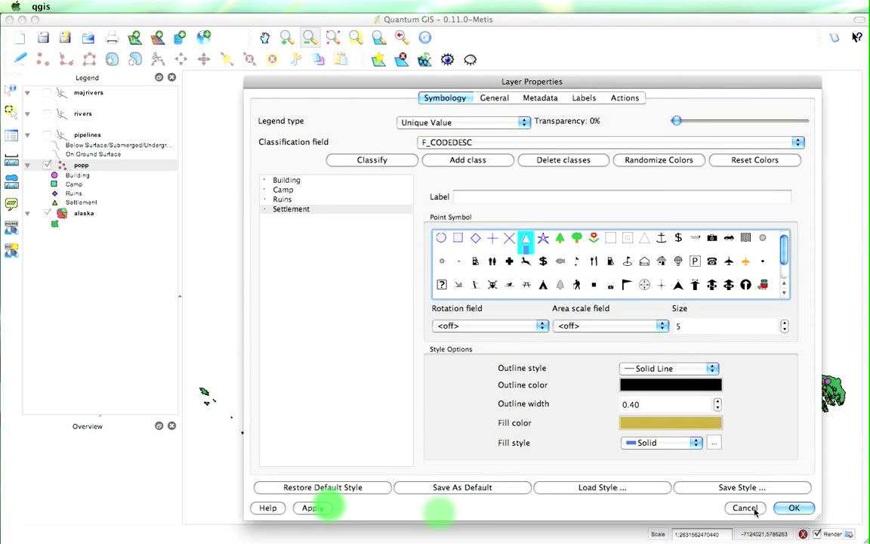
left_click(794, 508)
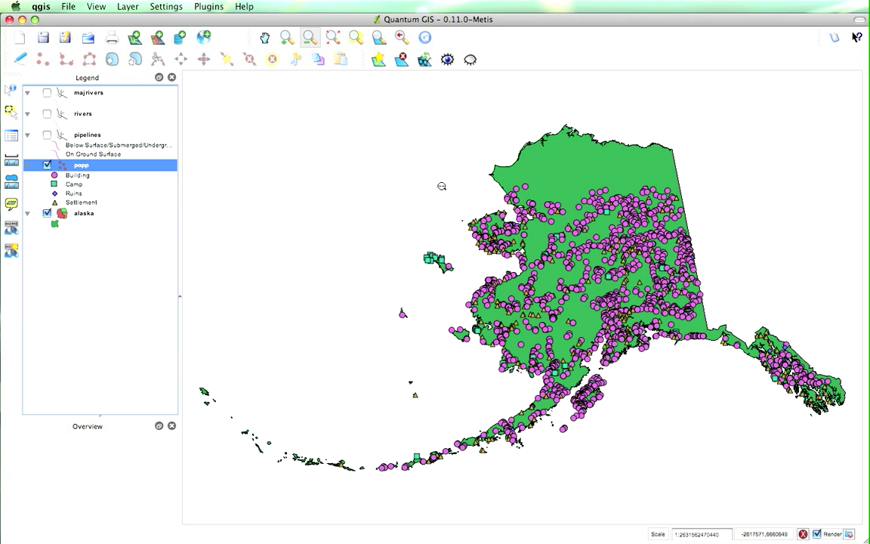
- Zoom in on Alaska's western coast and island to examine the classified points, and return to the previous extent
left_click(282, 35)
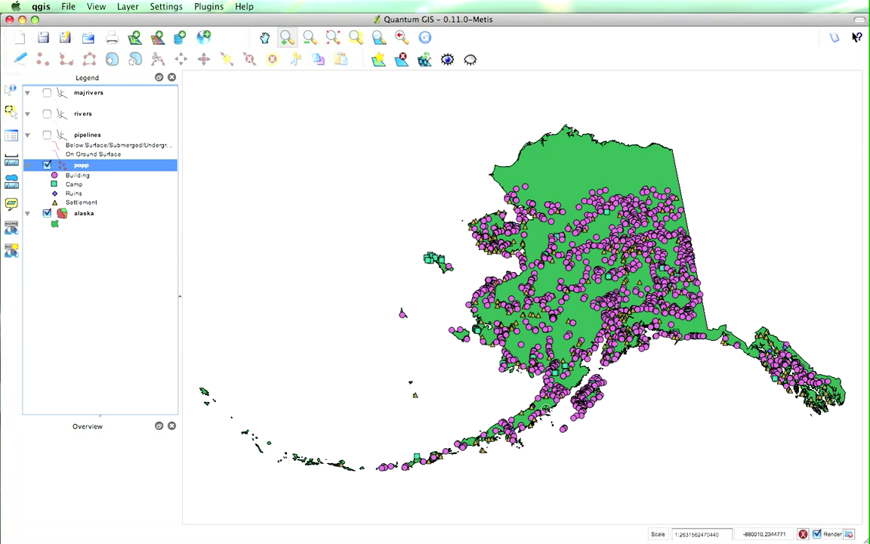
left_click_drag(555, 333, 417, 229)
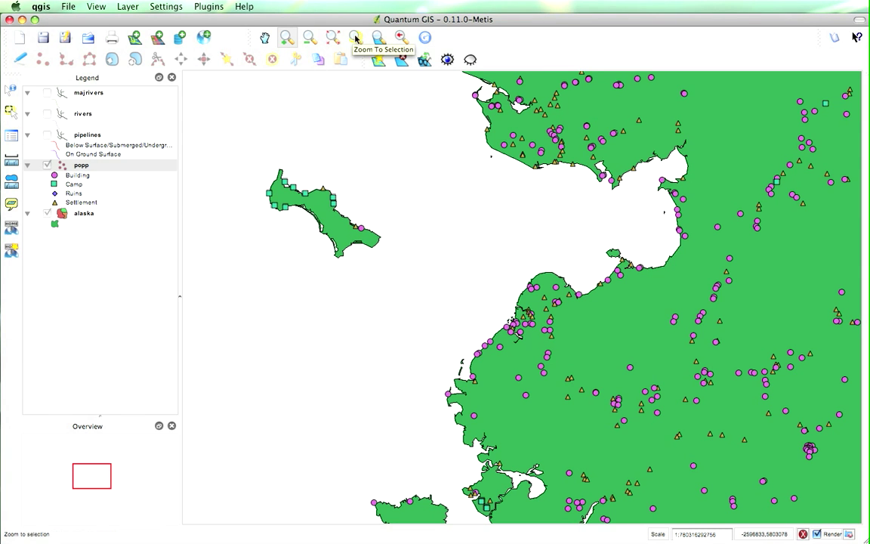
left_click(399, 38)
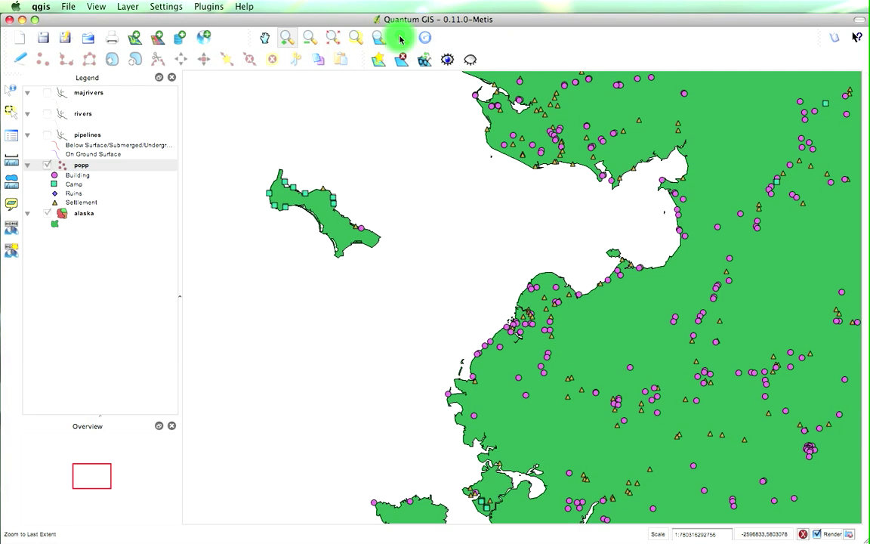
- Open the popp layer's attribute table and search the F_CODEDESC field for "Ruins"
left_click(75, 169)
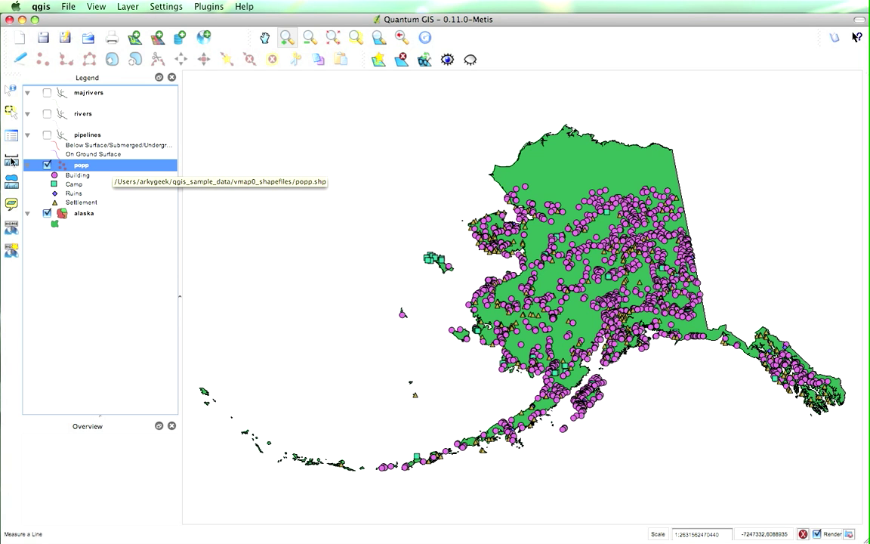
left_click(9, 131)
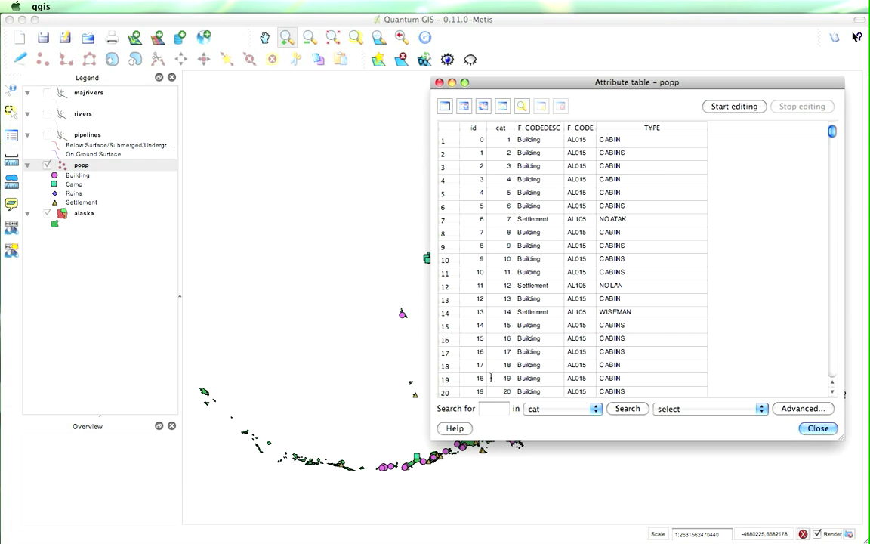
left_click(502, 410)
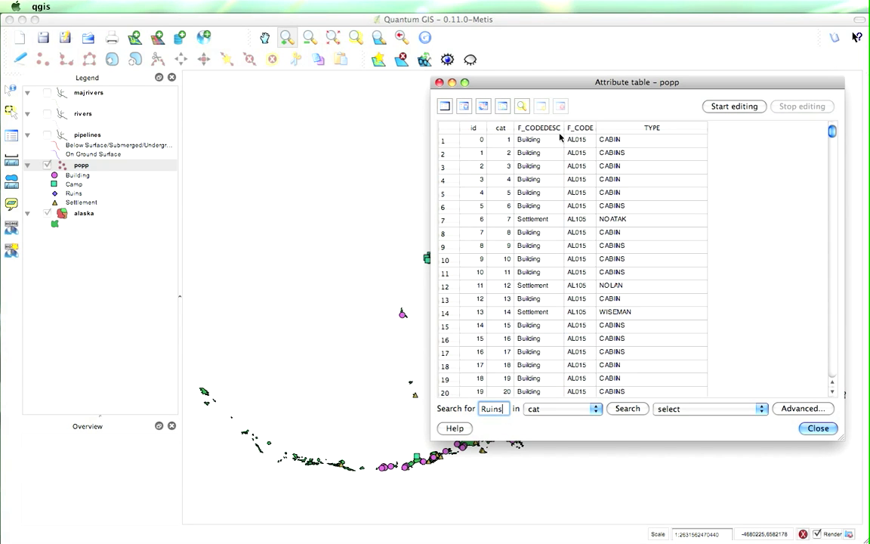
left_click(548, 407)
left_click(545, 419)
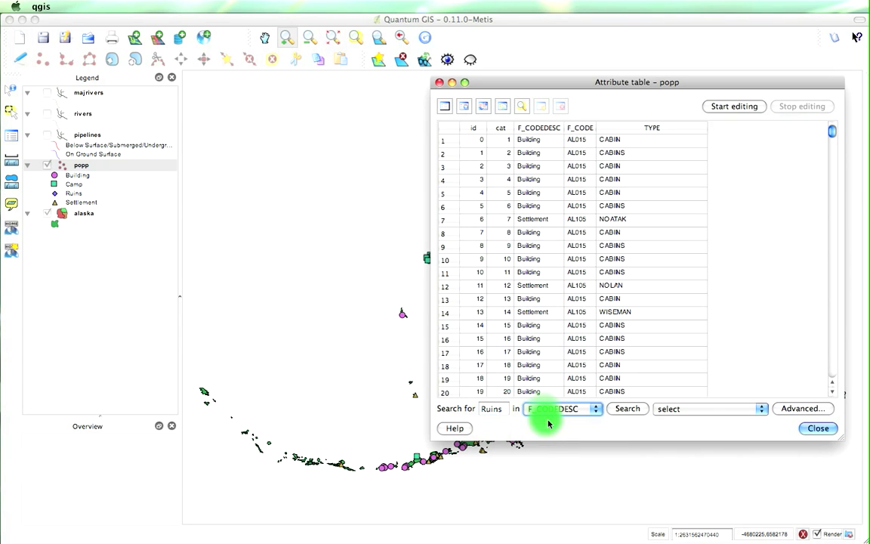
left_click(635, 412)
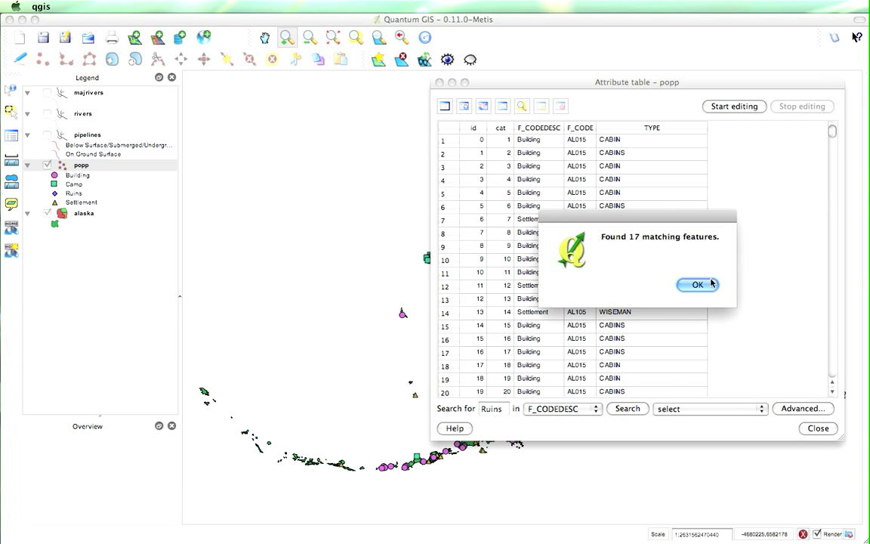
left_click(697, 284)
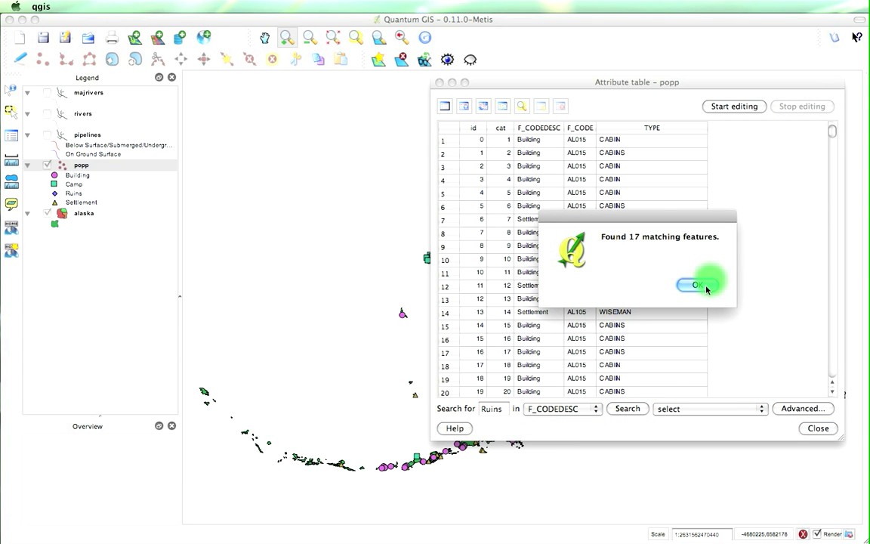
- Select the matching Ruins records and bring them to the top of the attribute table
left_click(697, 408)
left_click(705, 421)
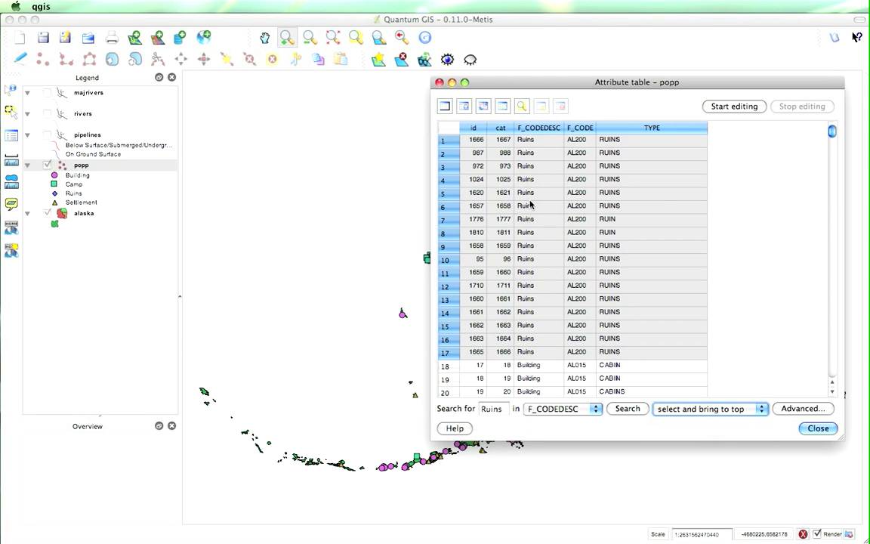
- Close the popp attribute table and open the shapefile export for the layer's selected Ruins records
left_click_drag(572, 88, 373, 504)
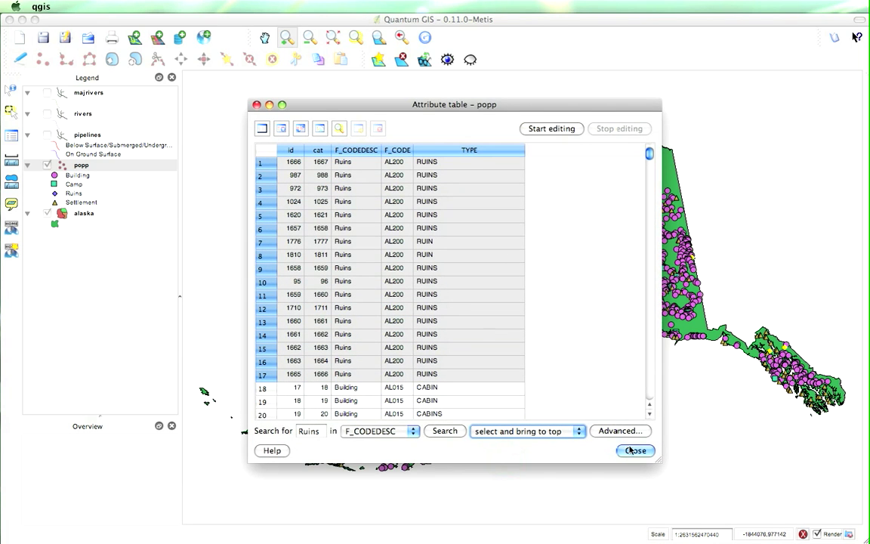
left_click(633, 450)
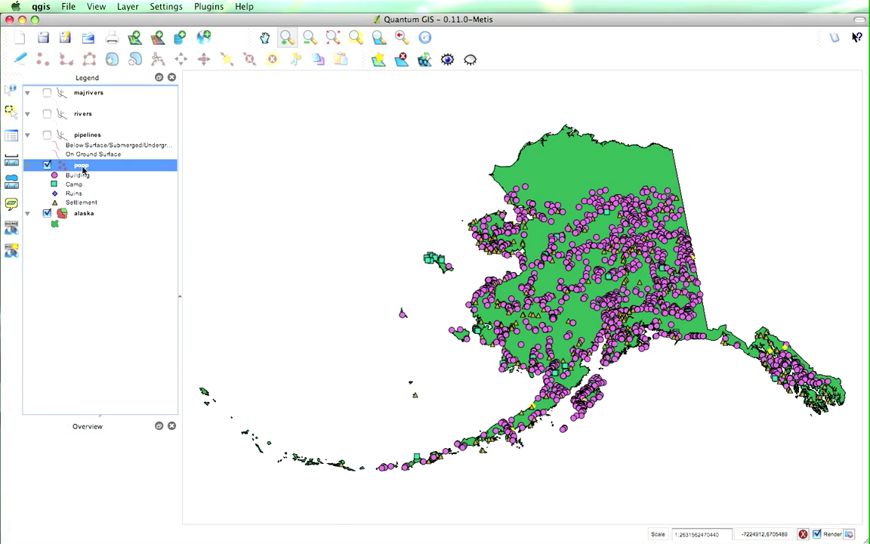
right_click(83, 168)
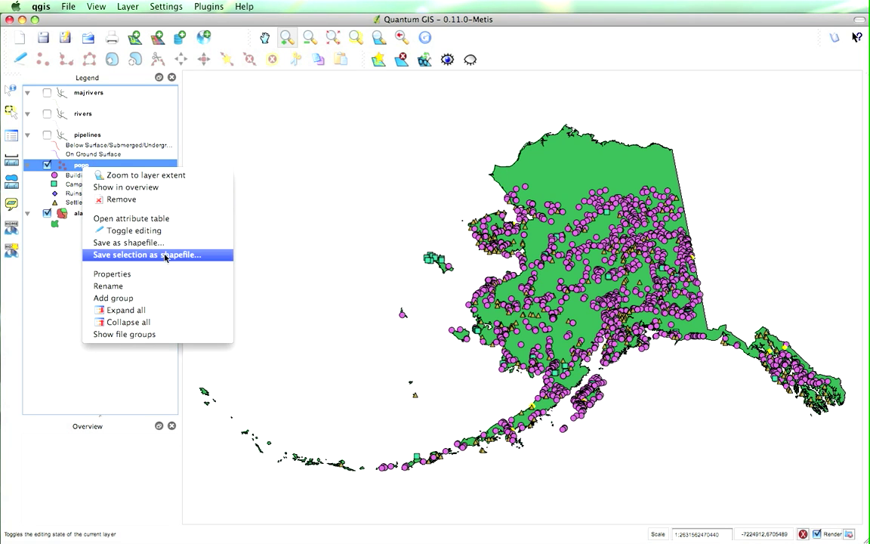
left_click(164, 255)
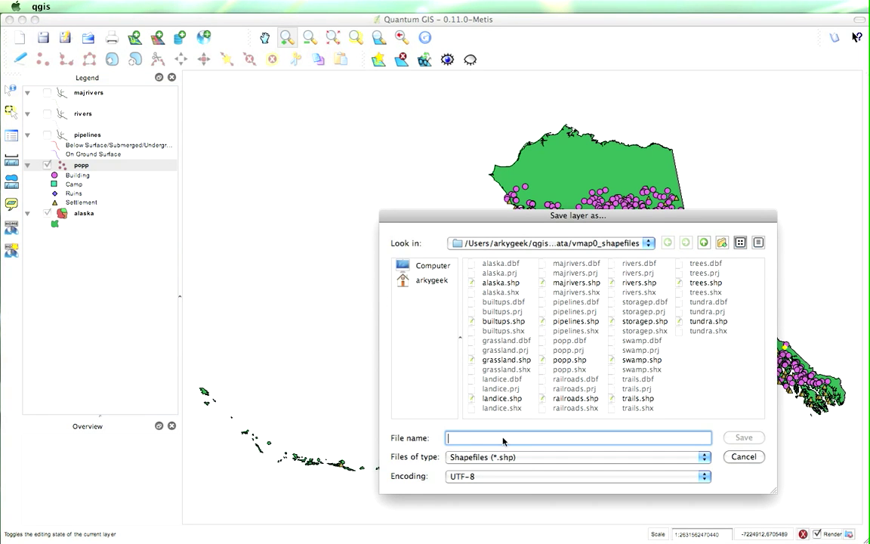
- Create a new folder in qgis_sample_data, and save the selection directly in qgis_sample_data as a shapefile using a first name as file name
left_click(704, 242)
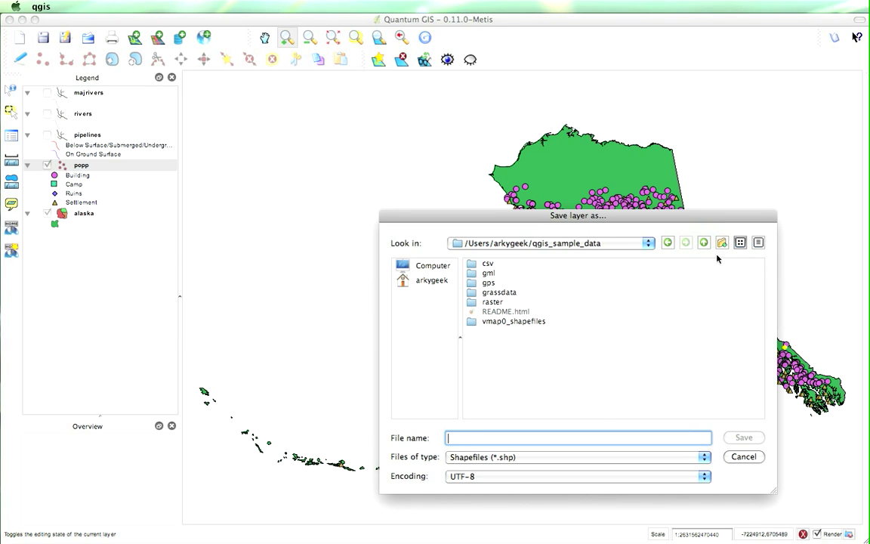
left_click(722, 242)
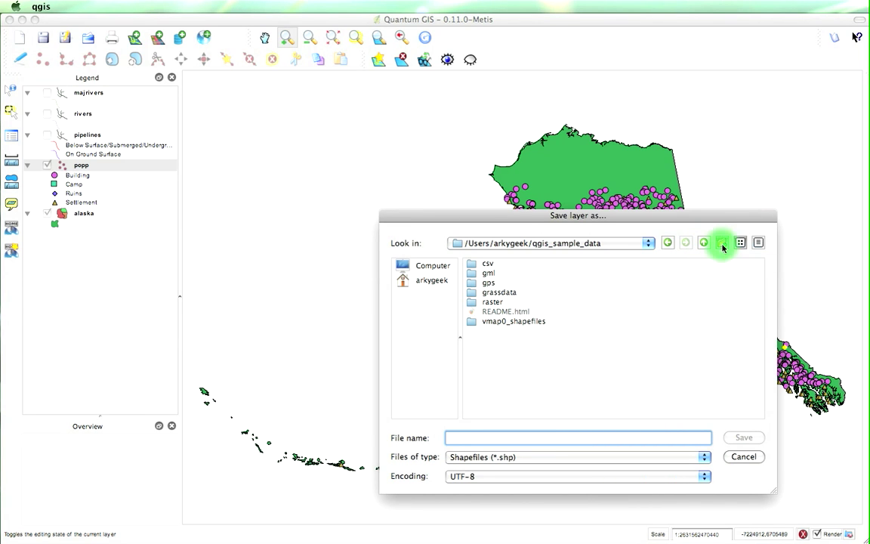
left_click(560, 439)
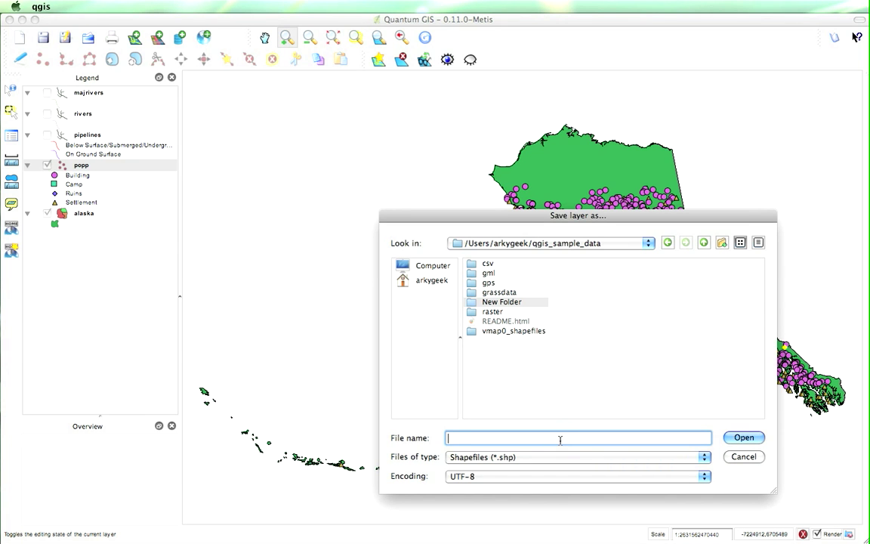
type("Jason")
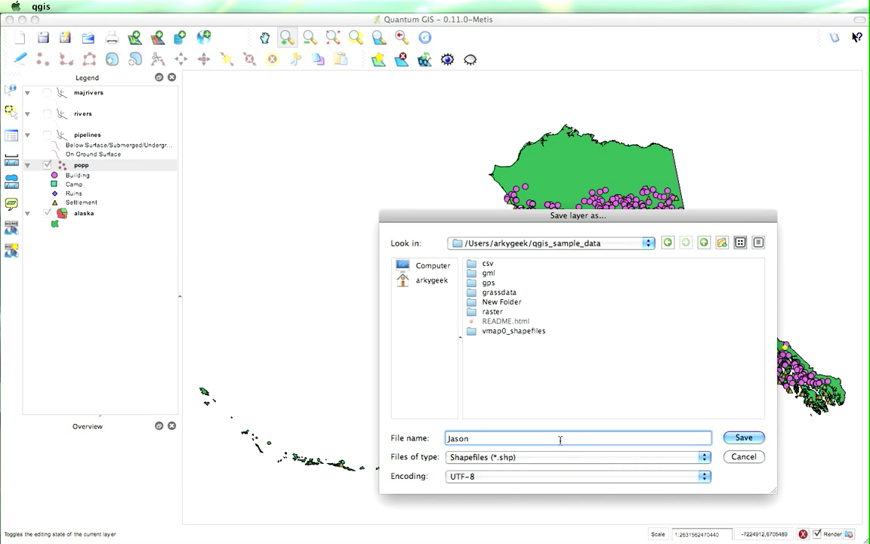
left_click(736, 442)
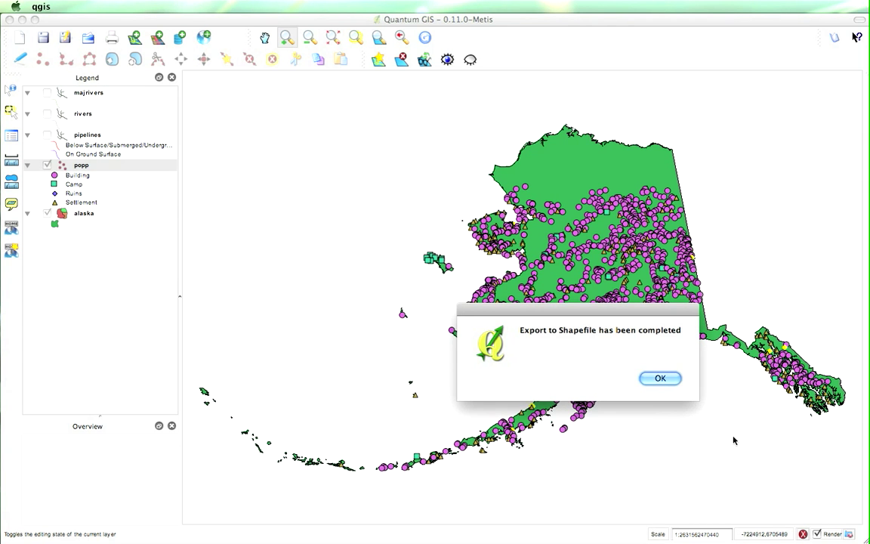
left_click(660, 378)
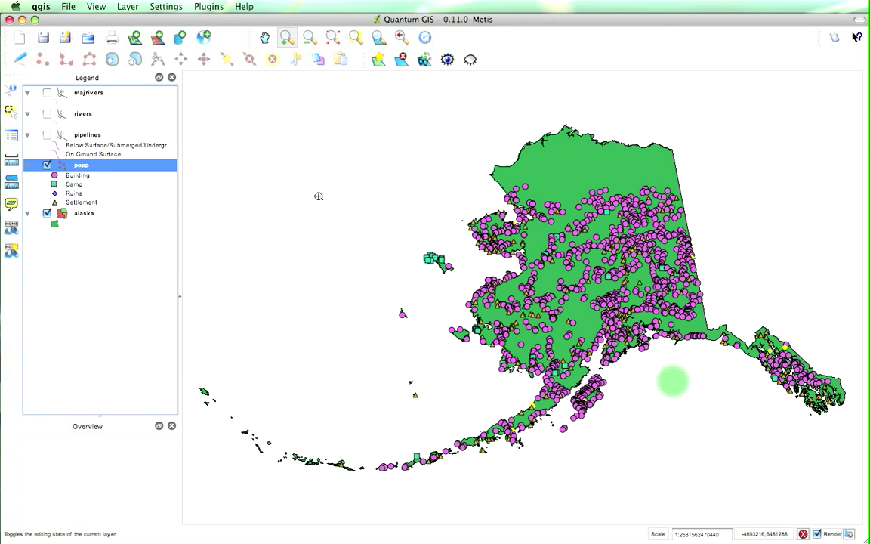
- Add the exported Ruins shapefile from qgis_sample_data as a vector layer, and hide the popp layer
left_click(135, 40)
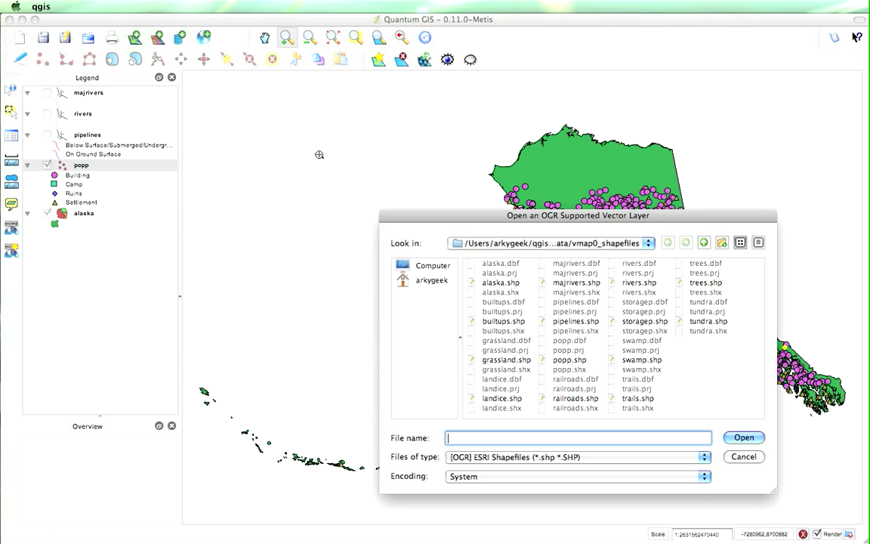
left_click(703, 242)
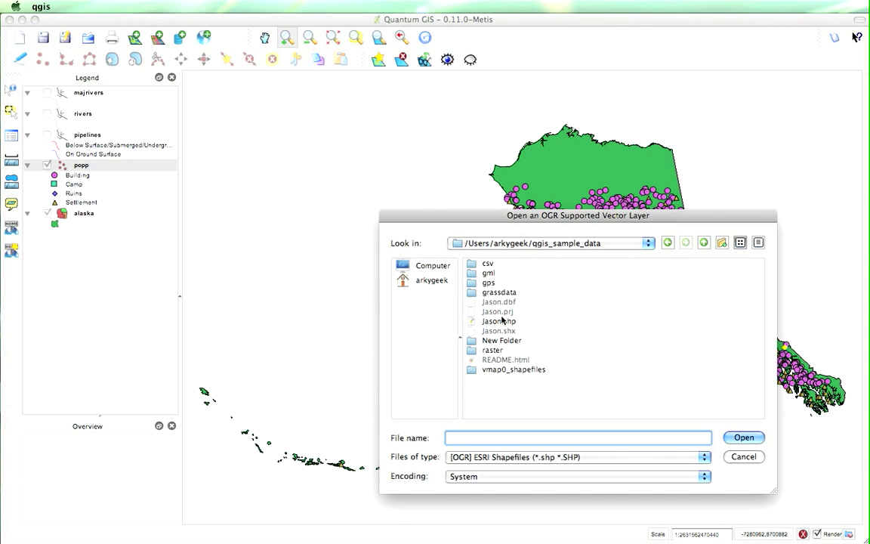
left_click(500, 321)
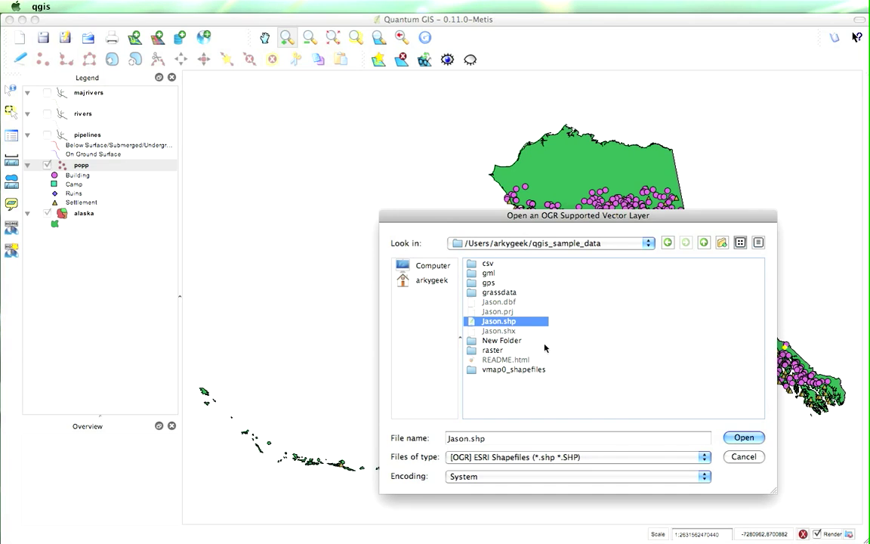
left_click(503, 324)
left_click(740, 438)
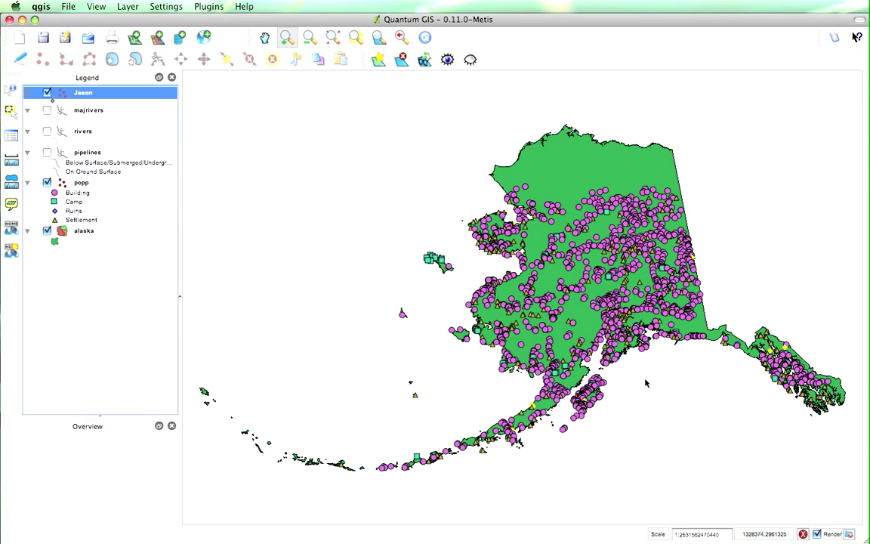
left_click(47, 183)
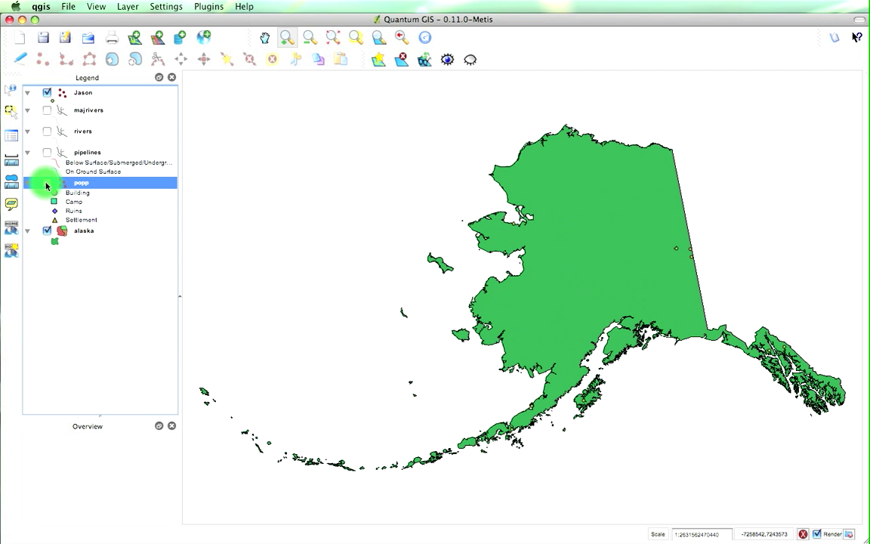
- Open the exported Ruins layer's symbology and set the point symbol size to 5
left_click(85, 94)
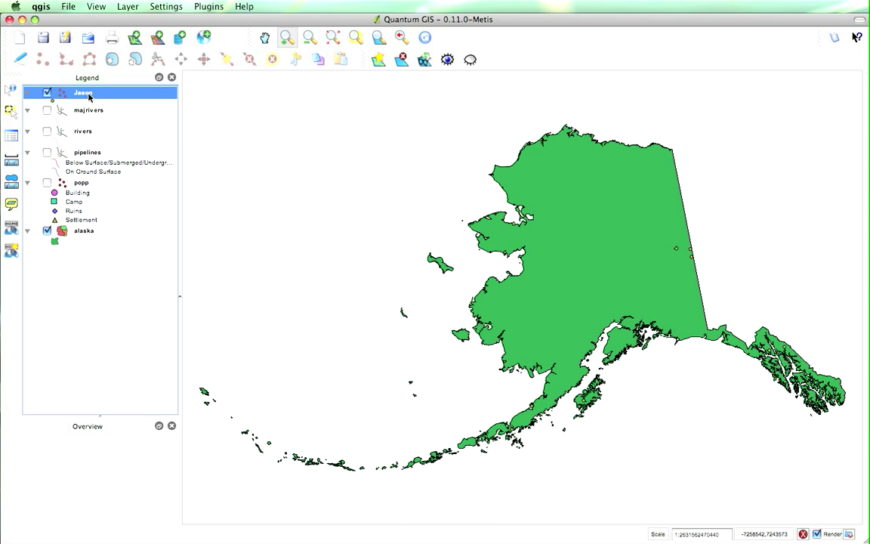
double_click(86, 94)
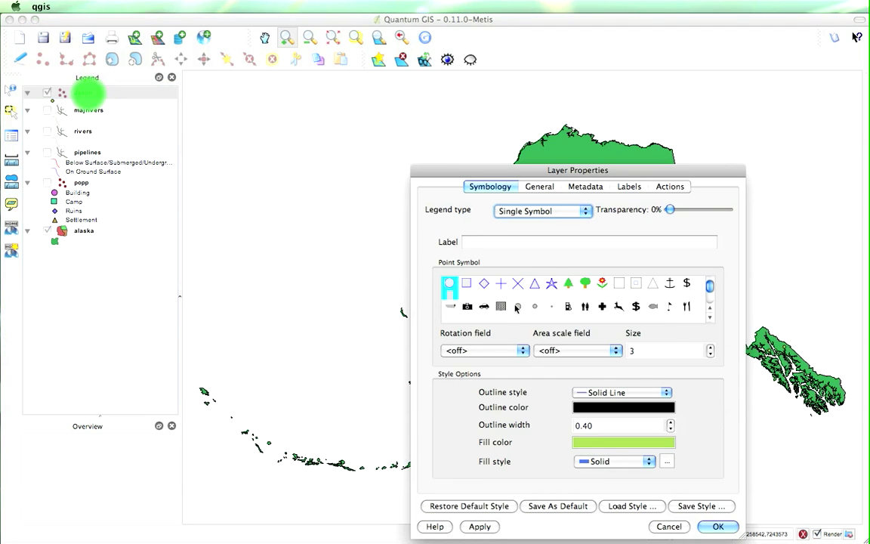
left_click(710, 347)
left_click(710, 347)
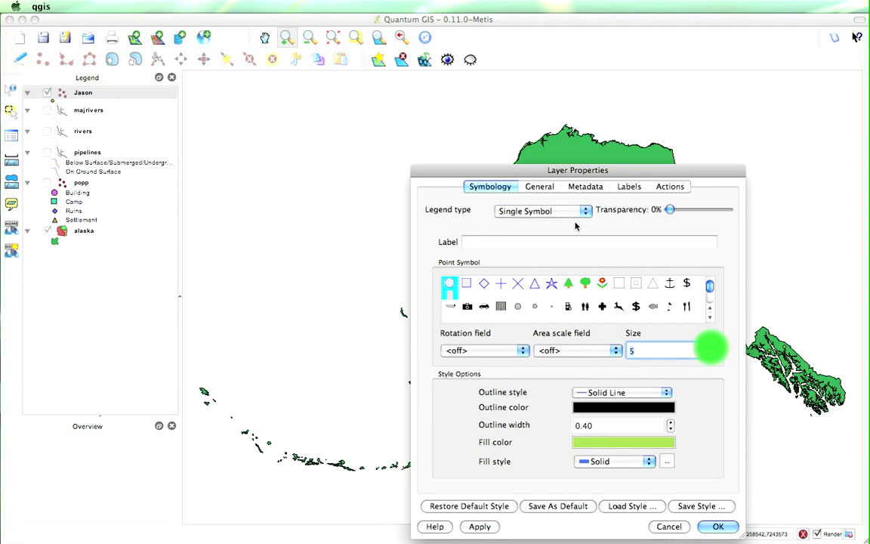
- Give the exported Ruins layer a bright lime-green fill and the diamond point symbol, and apply the symbology
left_click(653, 441)
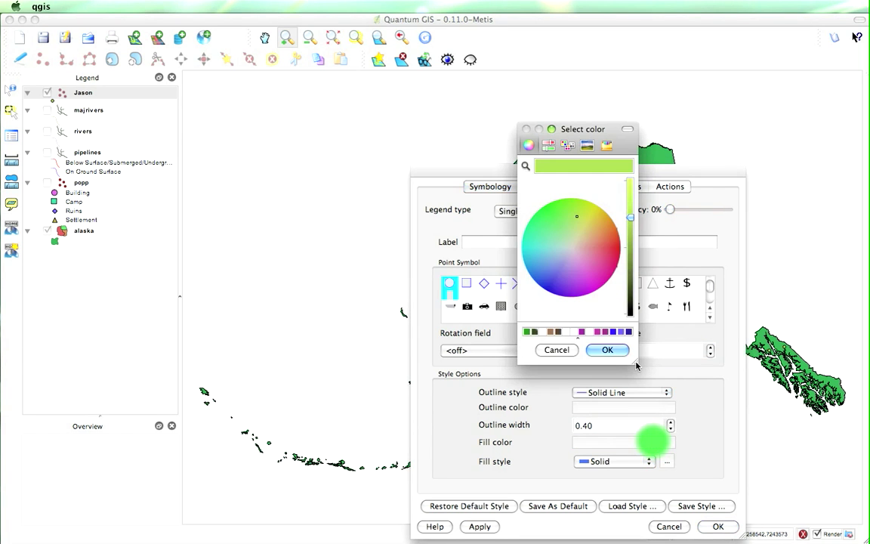
left_click_drag(611, 246, 630, 190)
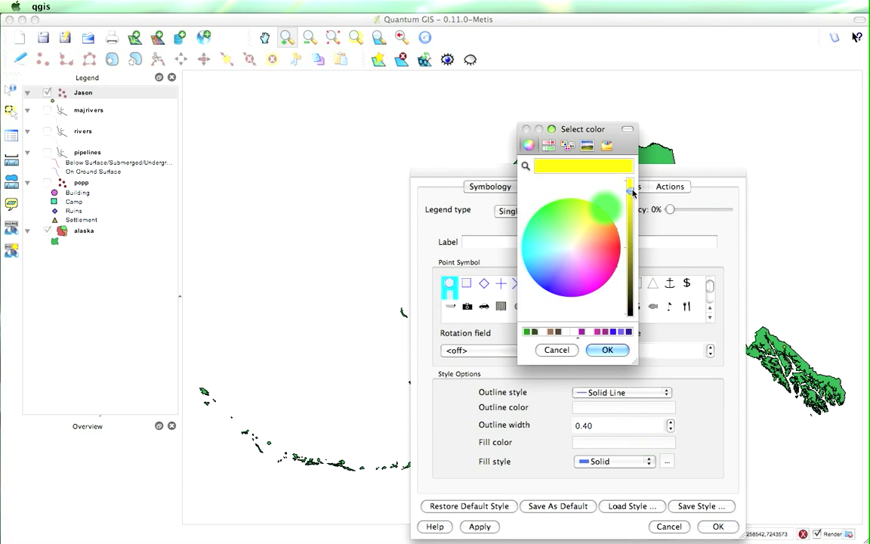
left_click(572, 201)
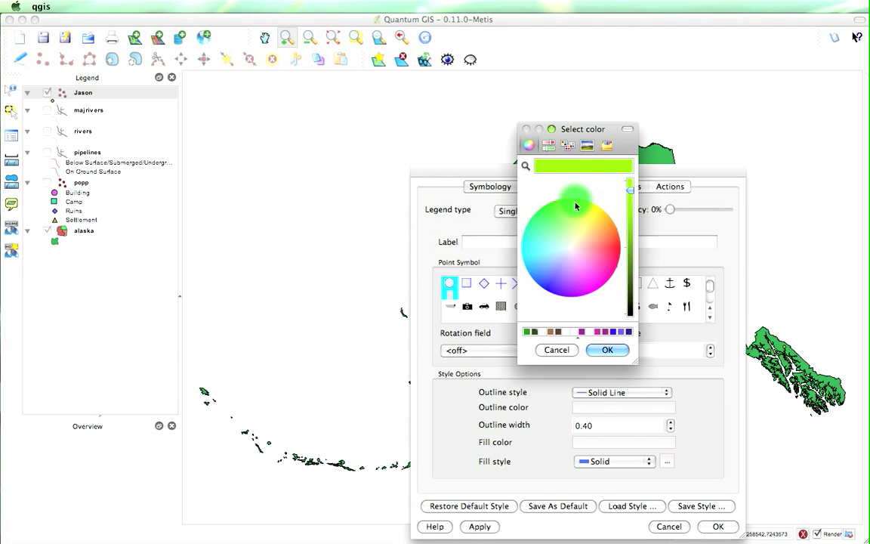
left_click(610, 350)
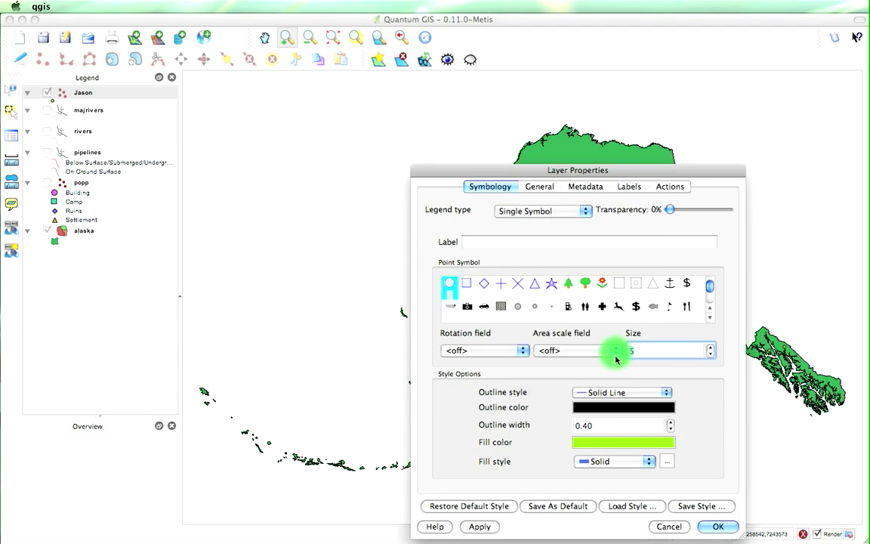
left_click(488, 285)
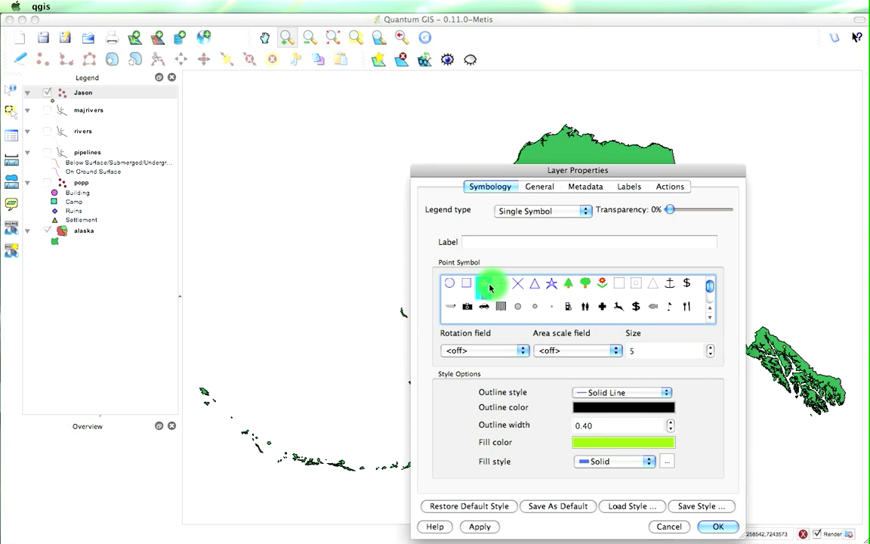
left_click(719, 525)
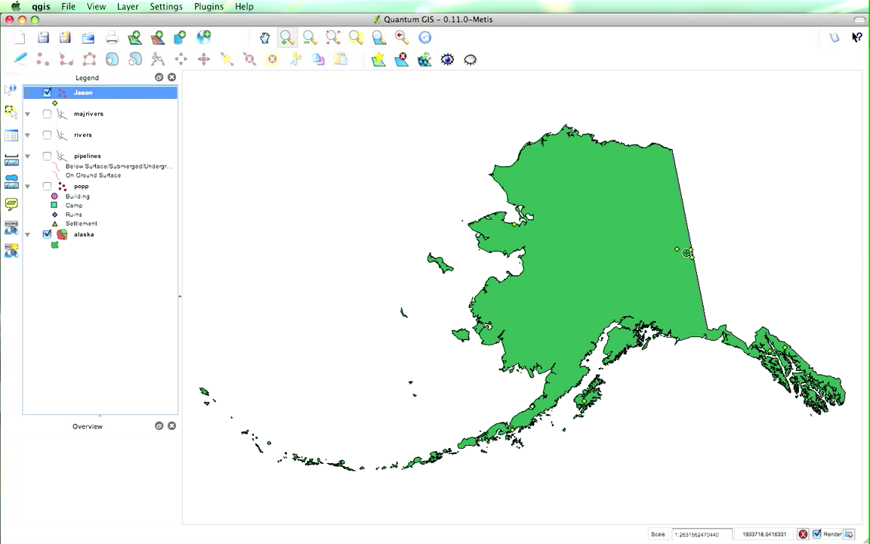
- Identify the Ruins point on Alaska's northwest coast, keeping the results window clear of the map
double_click(118, 94)
left_click(10, 92)
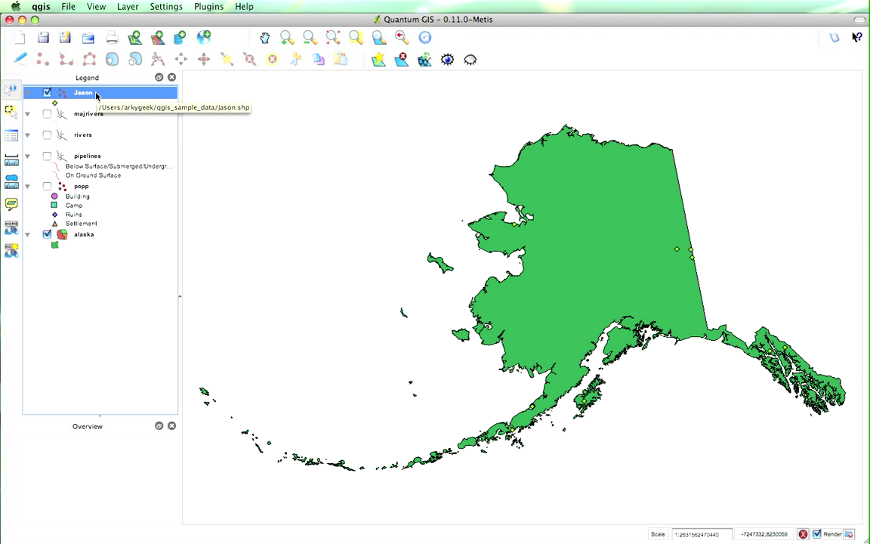
left_click(516, 226)
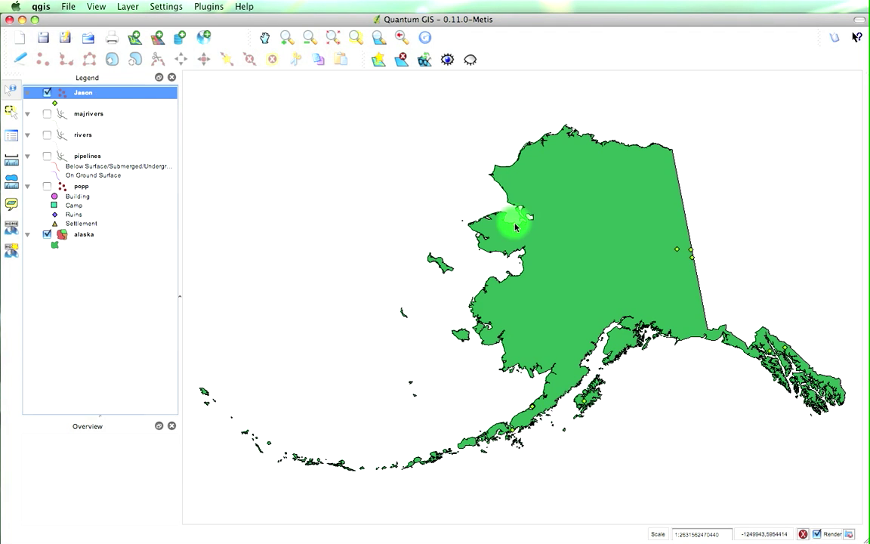
left_click(203, 208)
mouse_move(426, 246)
left_mouse_down()
mouse_move(310, 90)
mouse_move(293, 249)
mouse_move(173, 282)
mouse_move(183, 273)
left_mouse_up()
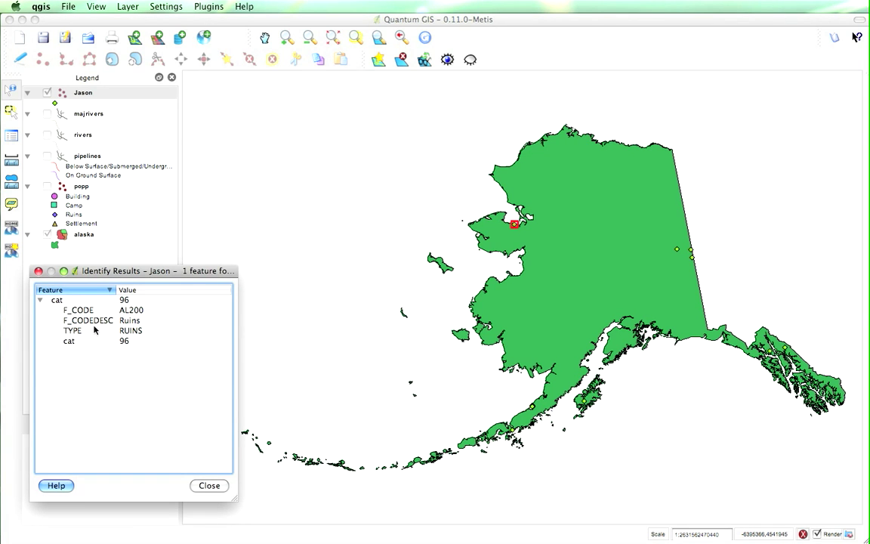
left_click(518, 225)
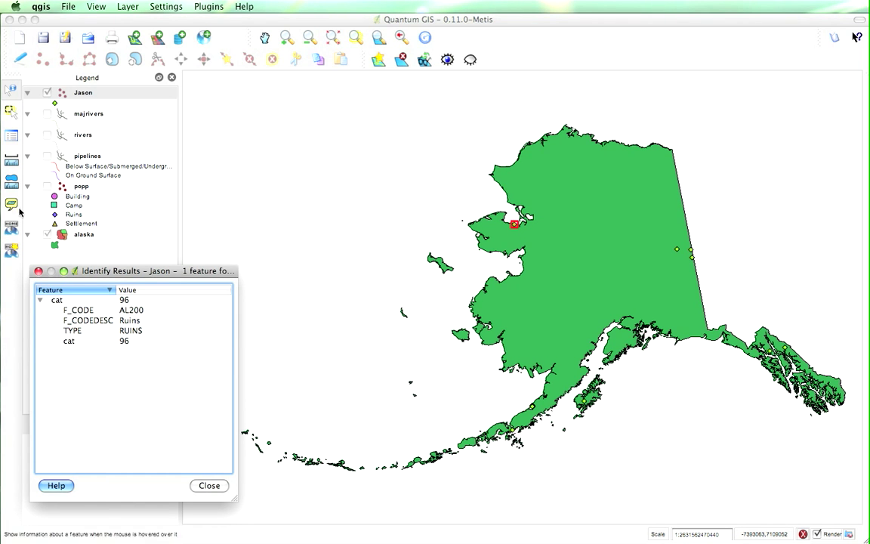
- Review the exported layer's attribute table, and identify Ruins points and an empty spot near Alaska's eastern border
left_click(13, 139)
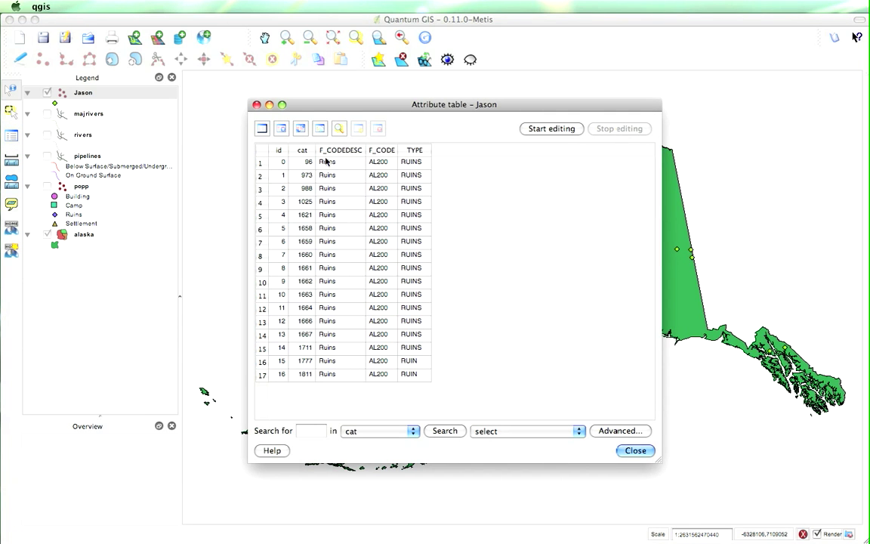
left_click(638, 451)
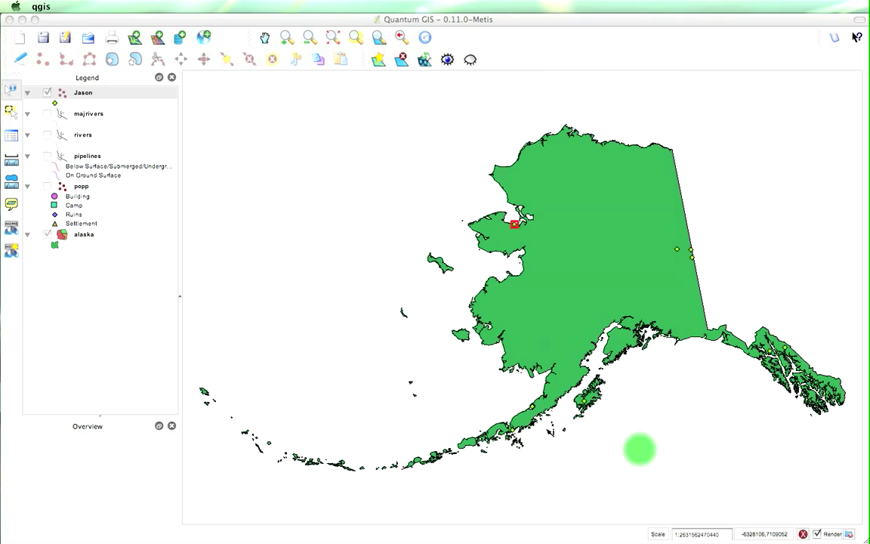
left_click(676, 251)
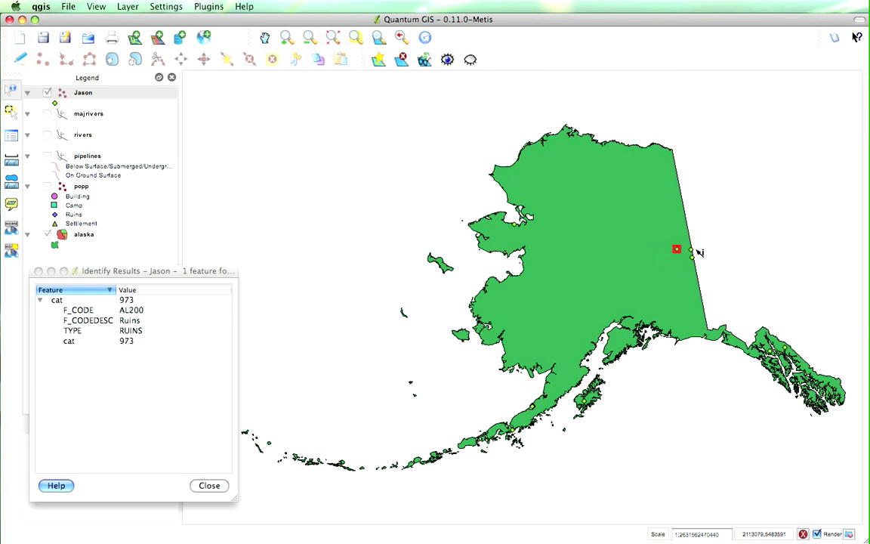
left_click(690, 250)
left_click(630, 277)
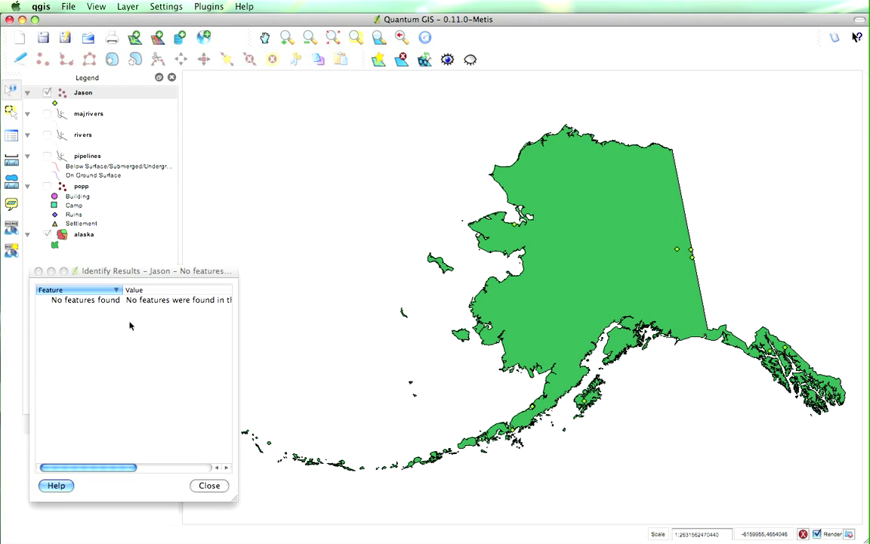
left_click_drag(126, 469, 38, 462)
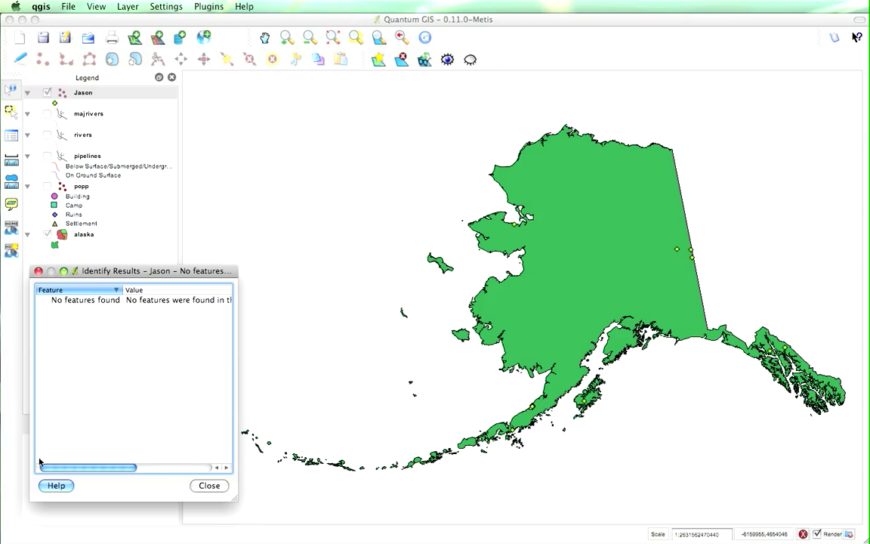
- Identify the mainland polygon of the alaska layer and dismiss the startup disk alert
left_click(82, 237)
left_click(617, 243)
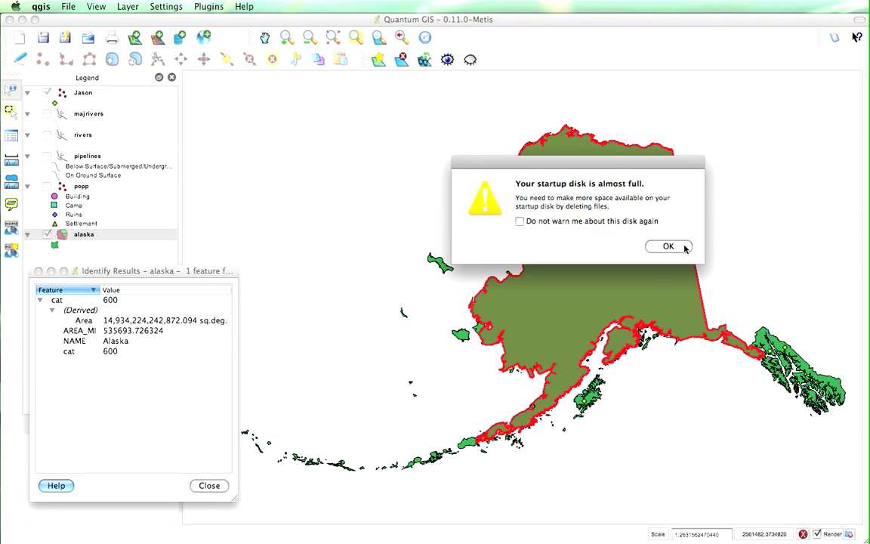
left_click(684, 247)
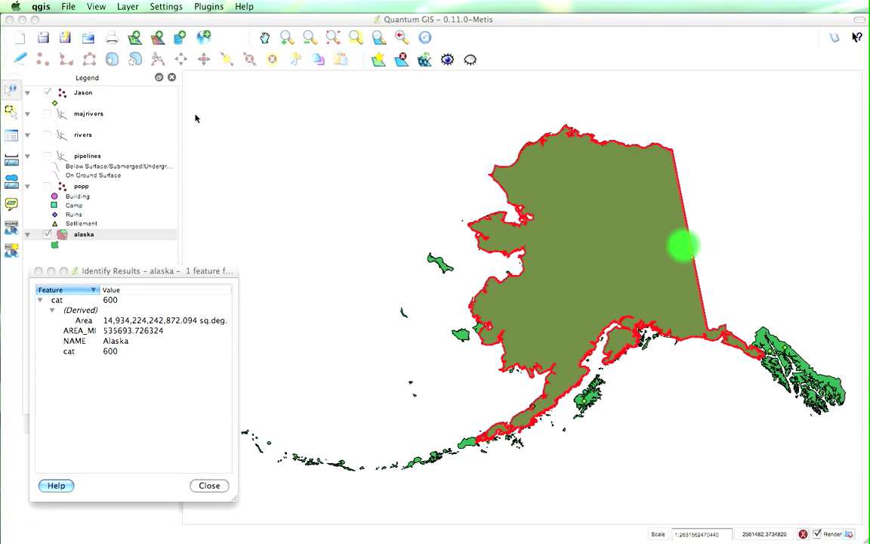